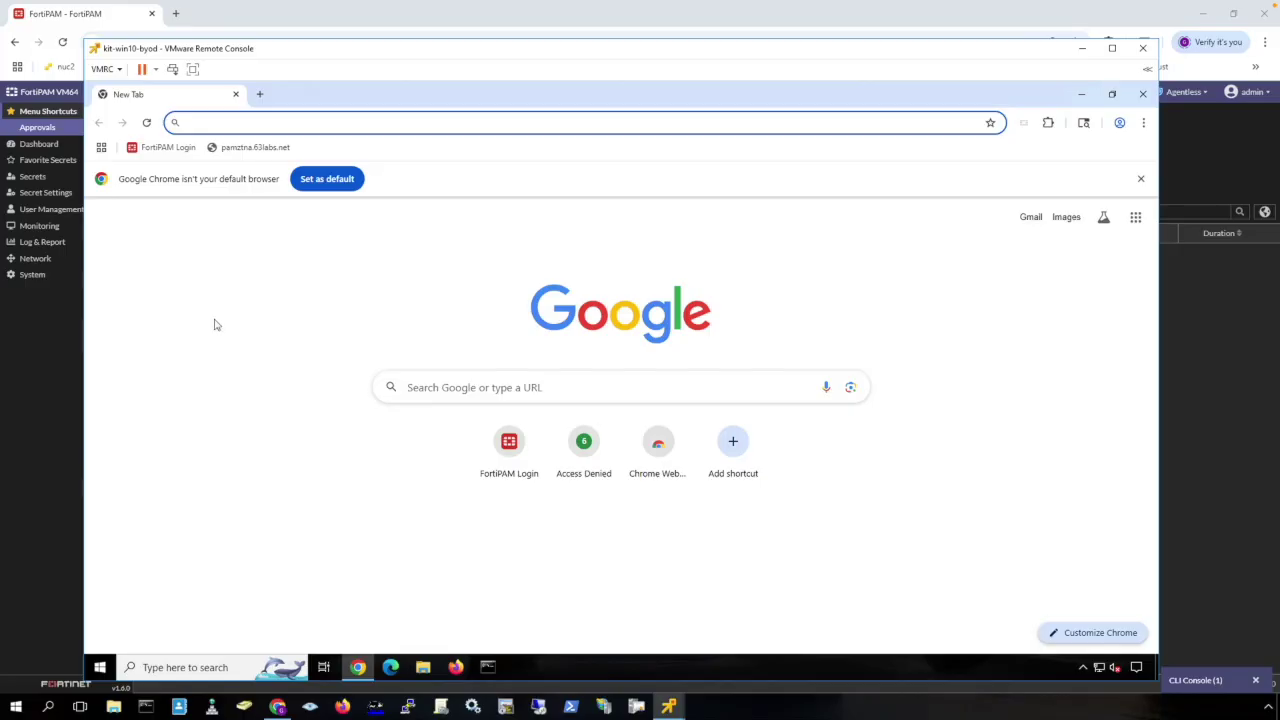
Log in to the FortiPAM portal with the autofilled credentials and accept the disclaimer.
left_click(166, 147)
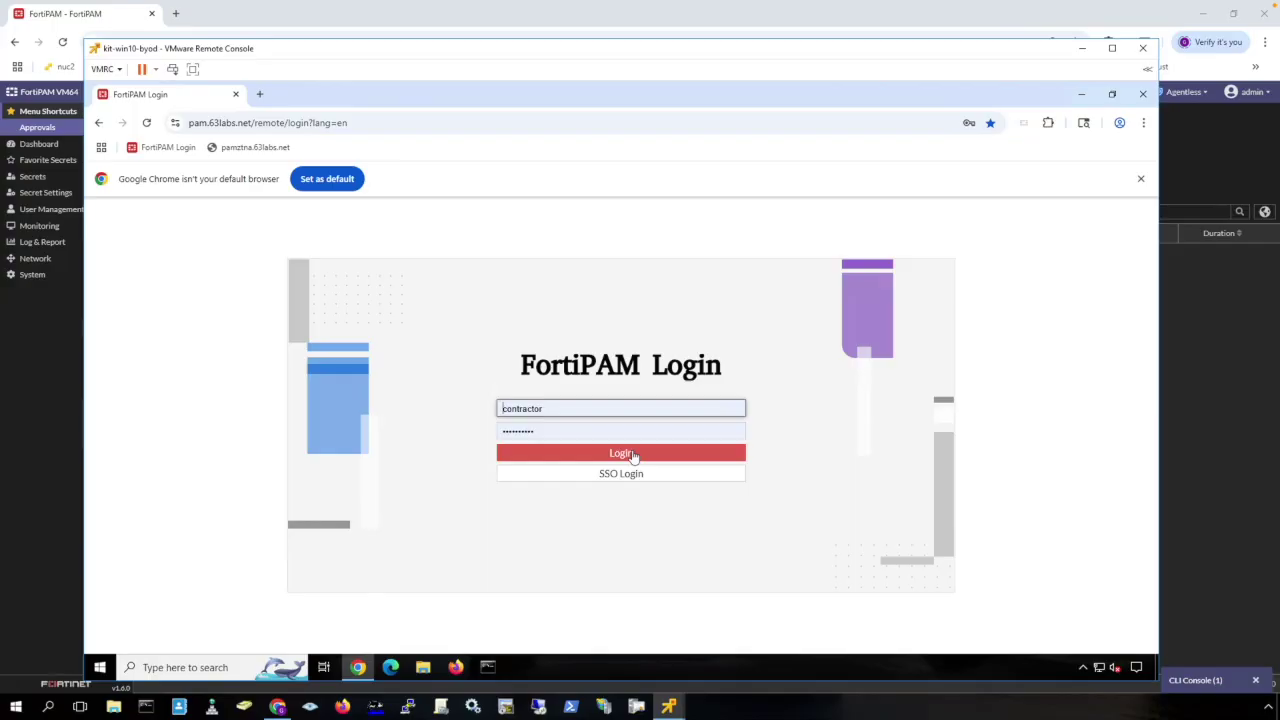
left_click(632, 455)
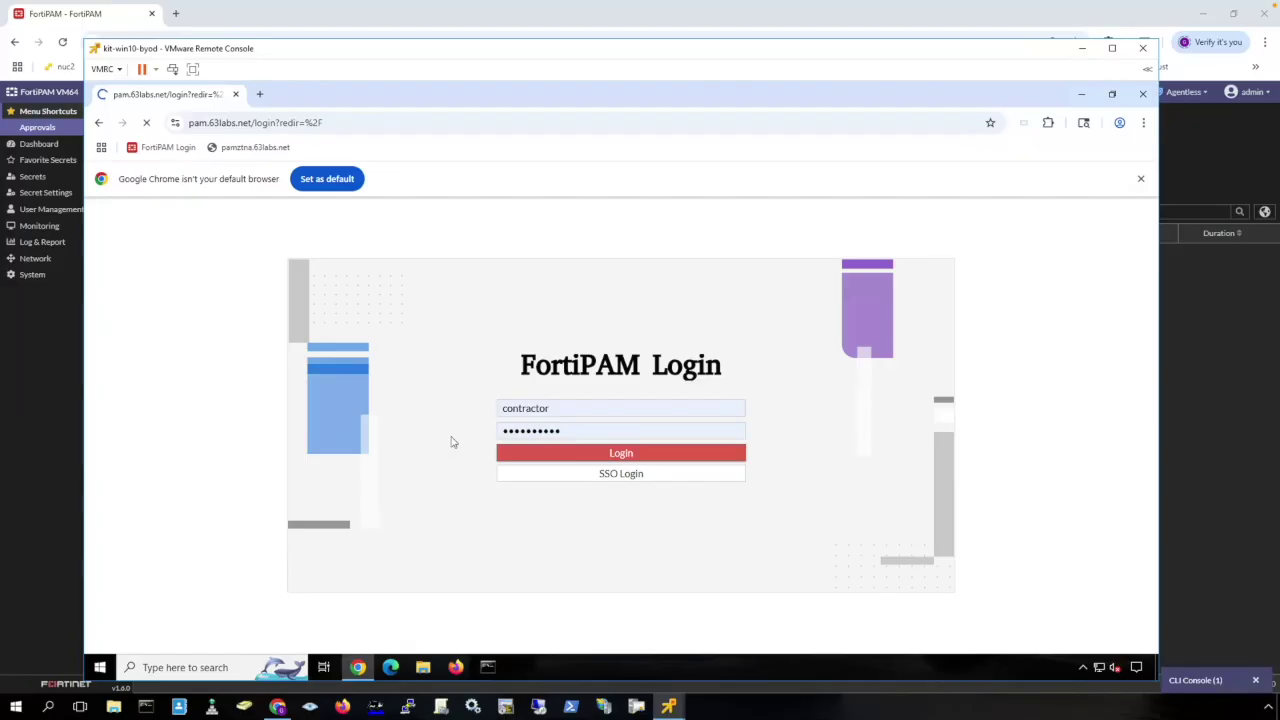
left_click(579, 577)
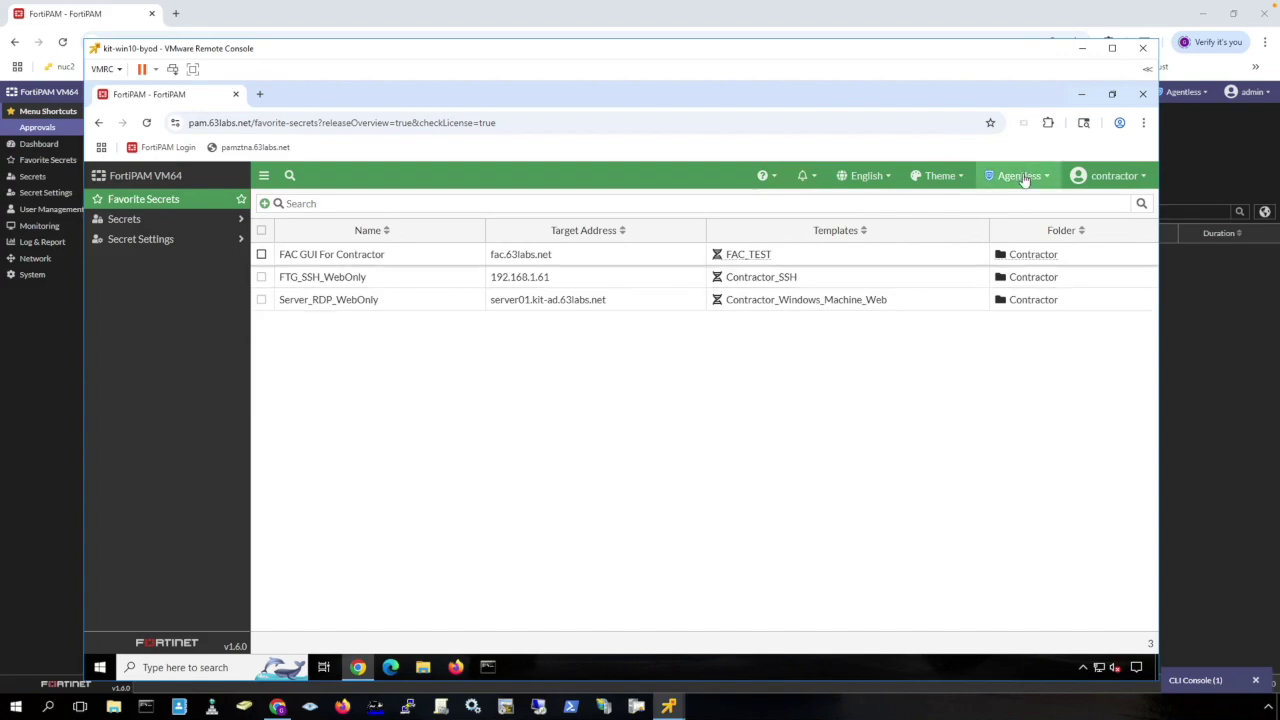
Switch the launch mode to Agentless and select the FTG_SSH_WebOnly secret.
mouse_move(1021, 181)
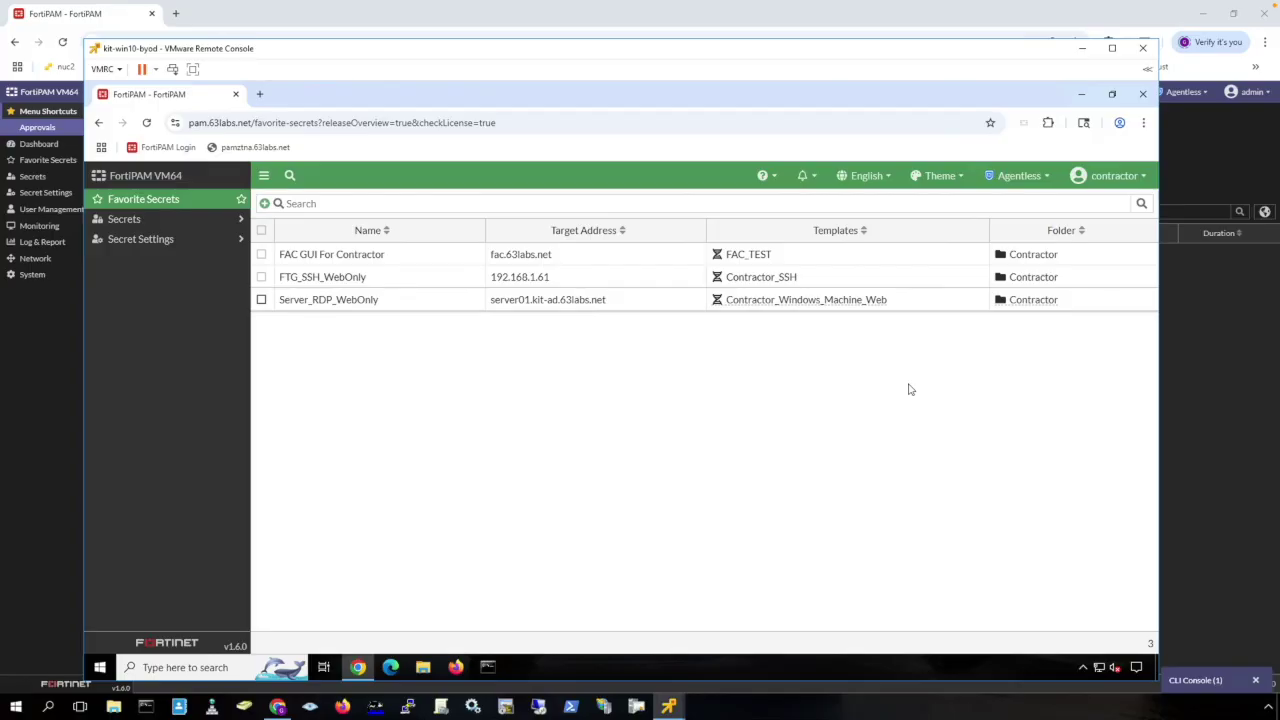
left_click(1043, 178)
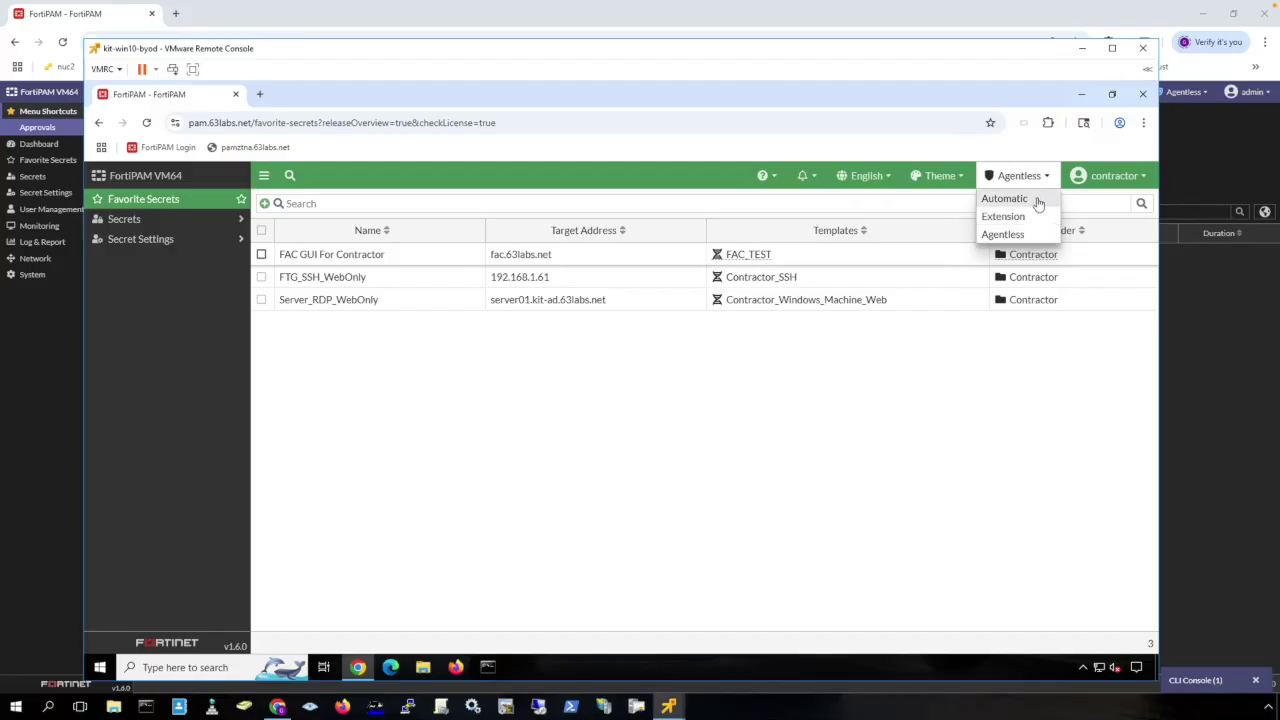
left_click(1006, 235)
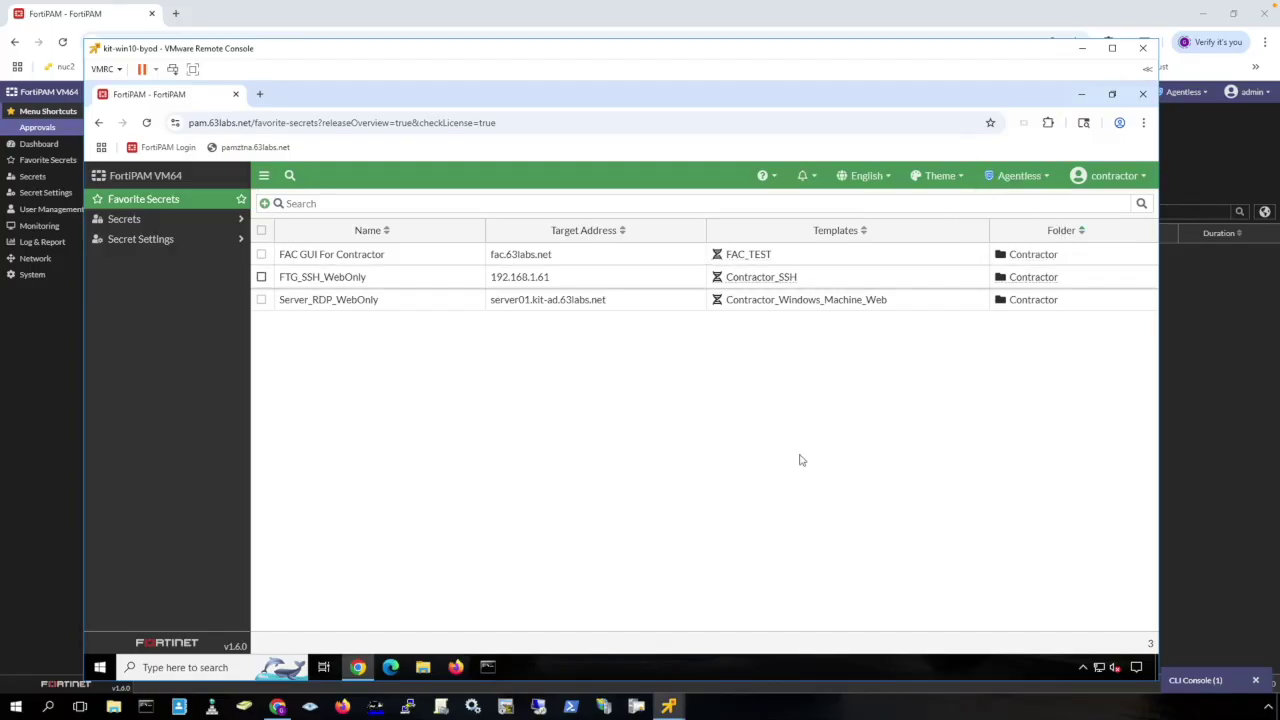
left_click(419, 284)
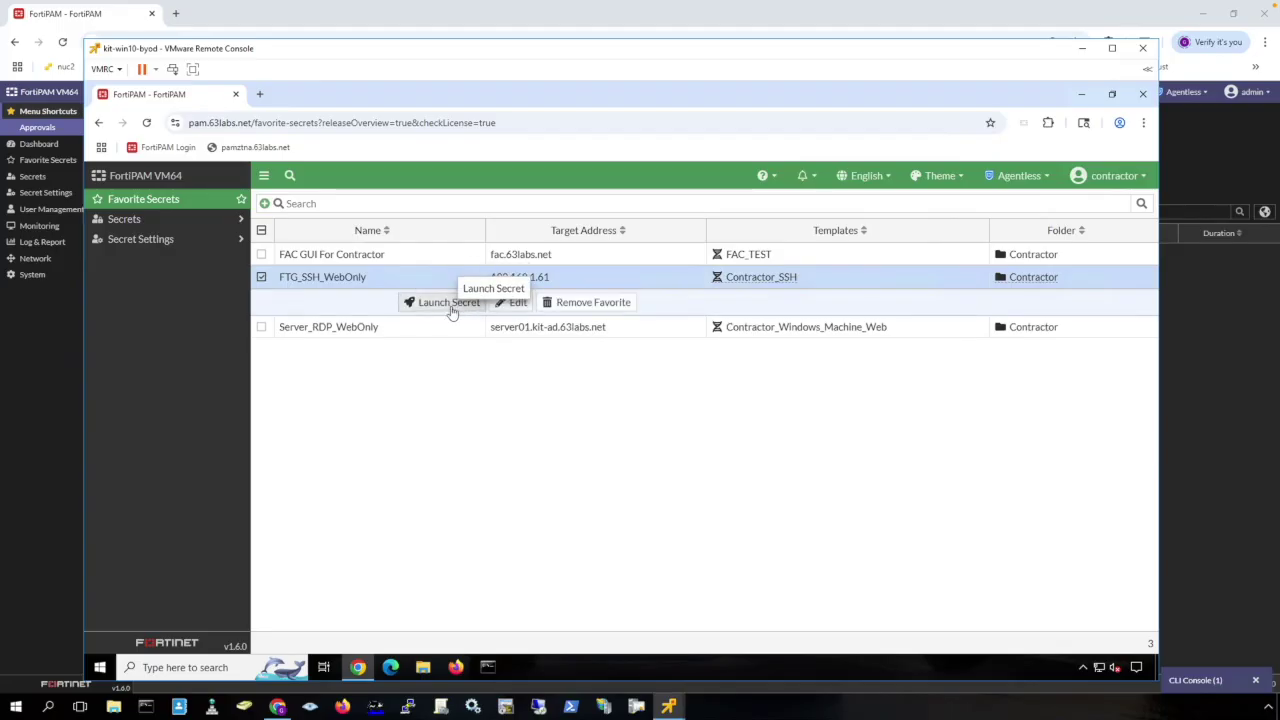
Launch FTG_SSH_WebOnly as a recorded Web SSH session and run 'show full' on Kit-FW-01.
left_click(451, 311)
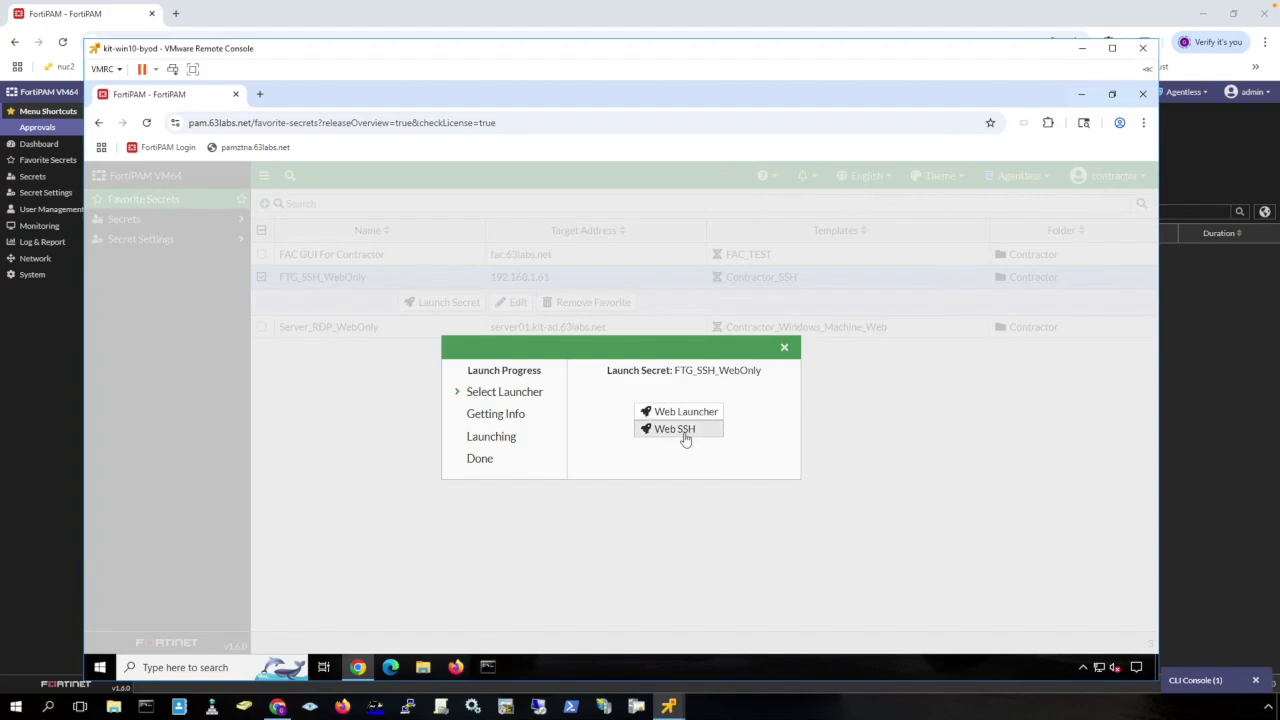
left_click(686, 440)
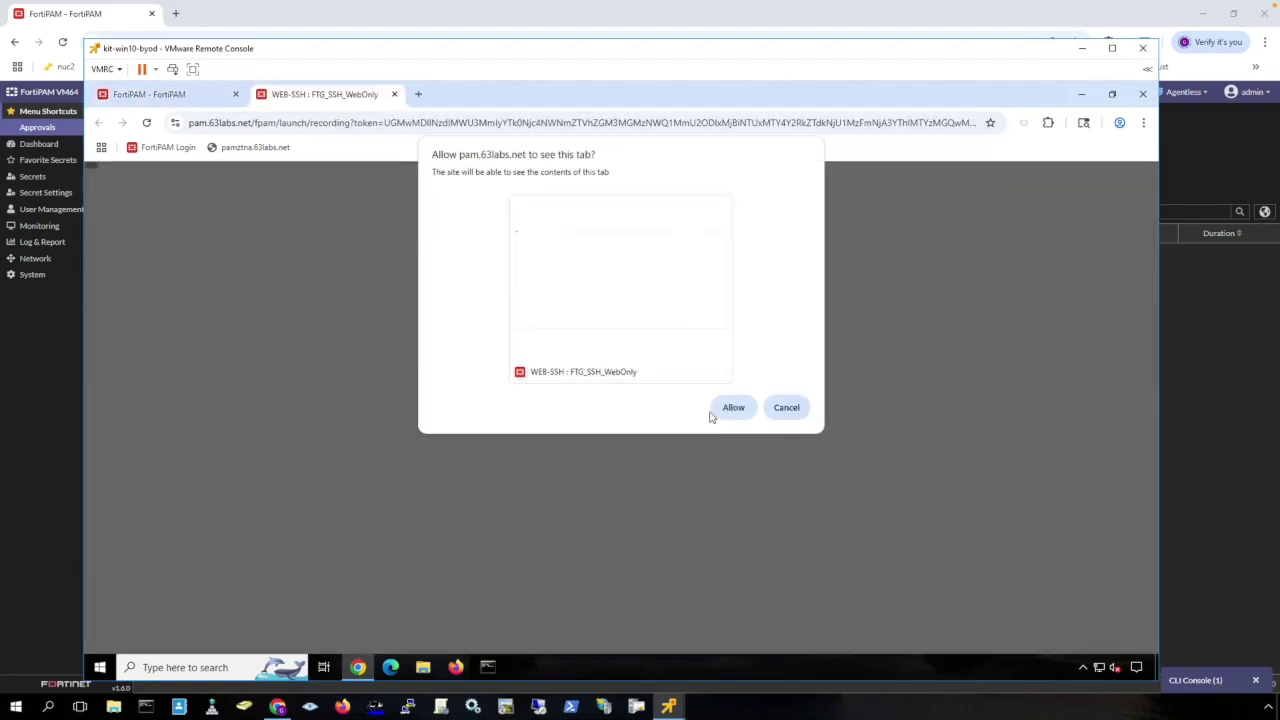
left_click(733, 408)
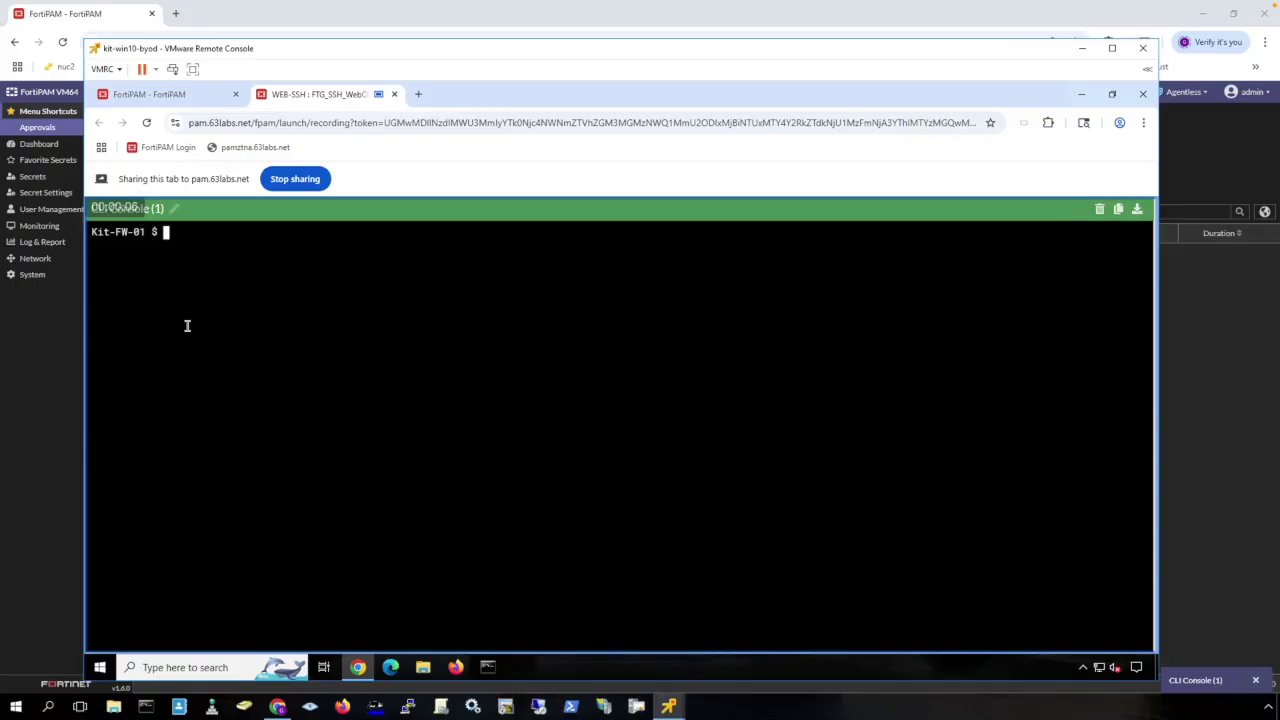
type("show full")
key("Return")
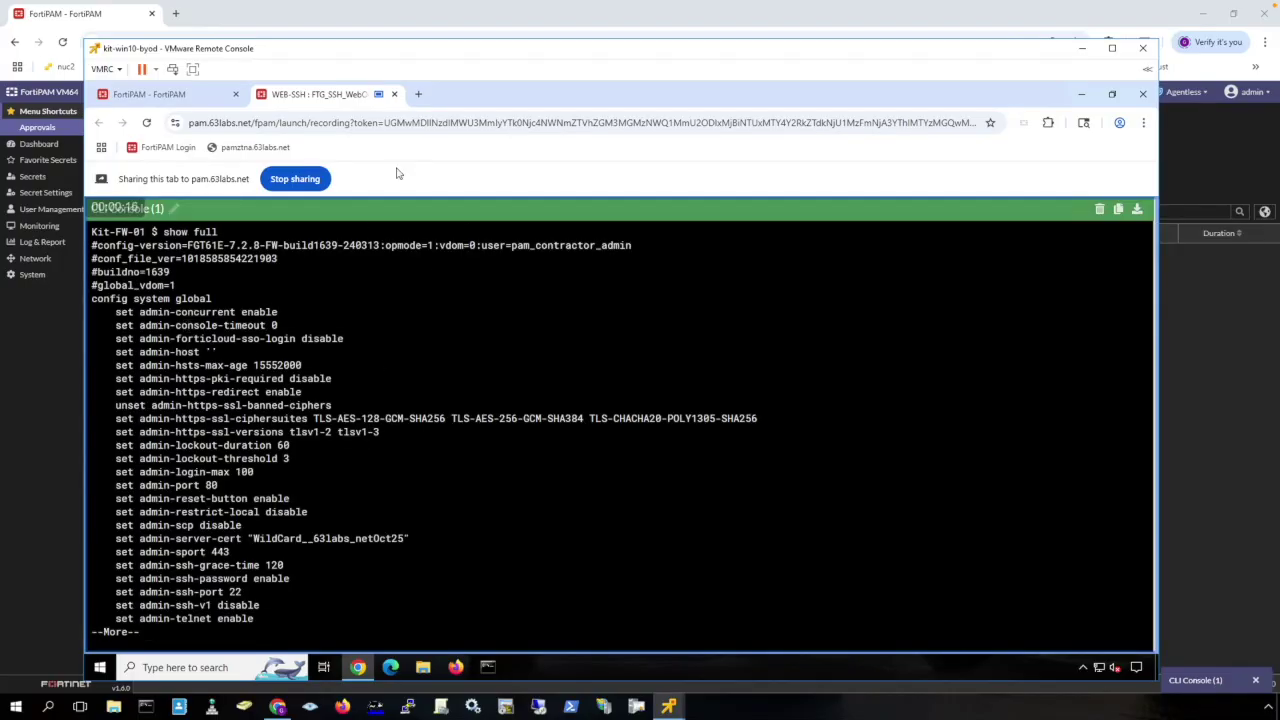
Open Server_RDP_WebOnly as a recorded web RDP session to the Windows desktop, then close it.
left_click(395, 94)
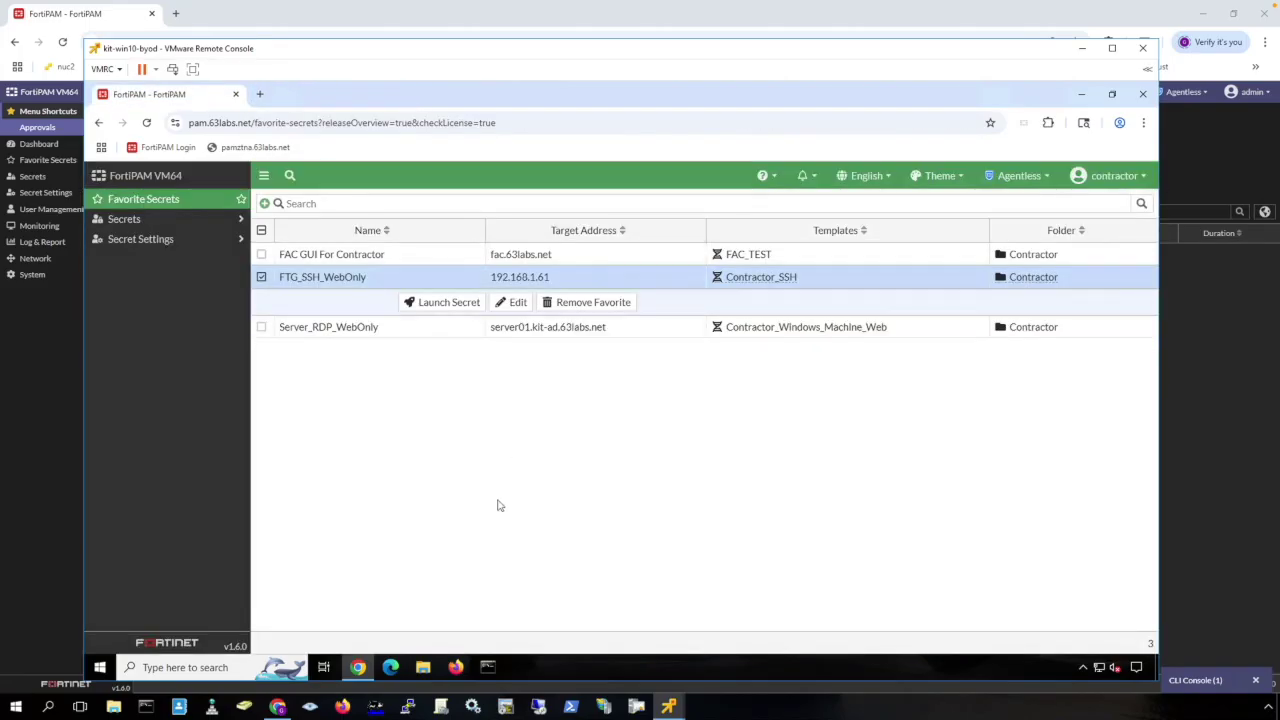
left_click(463, 334)
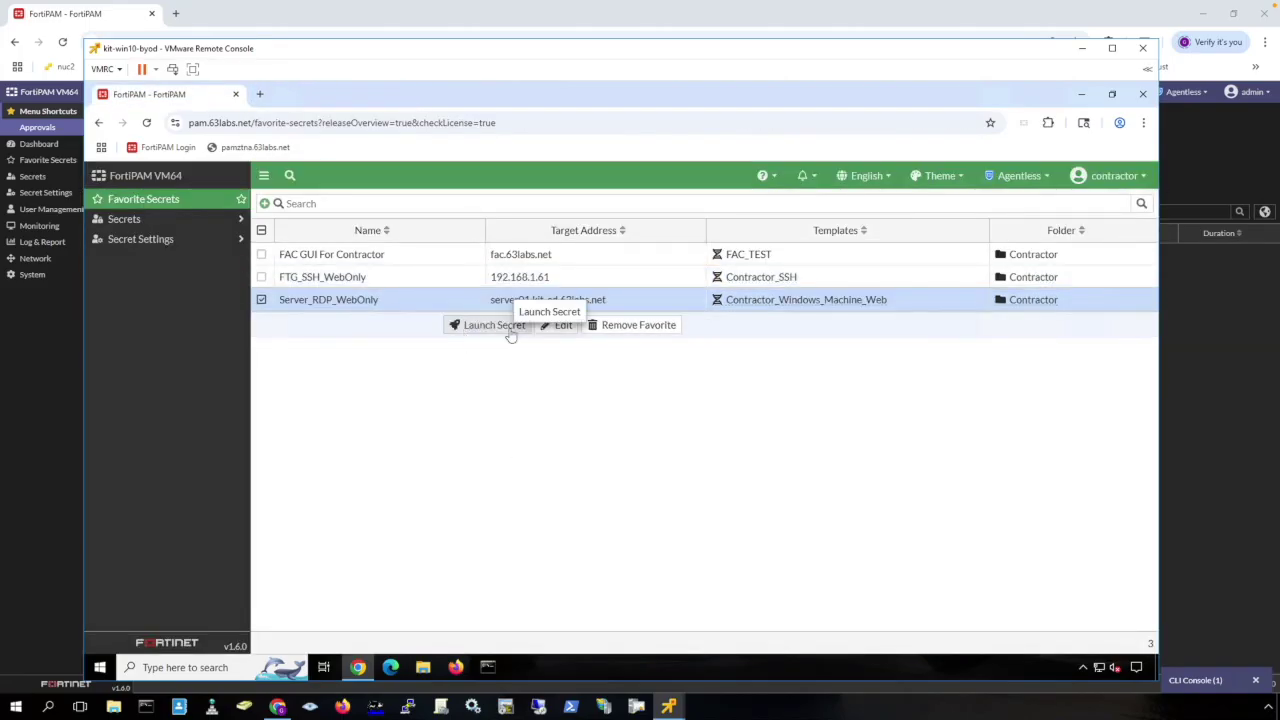
left_click(506, 330)
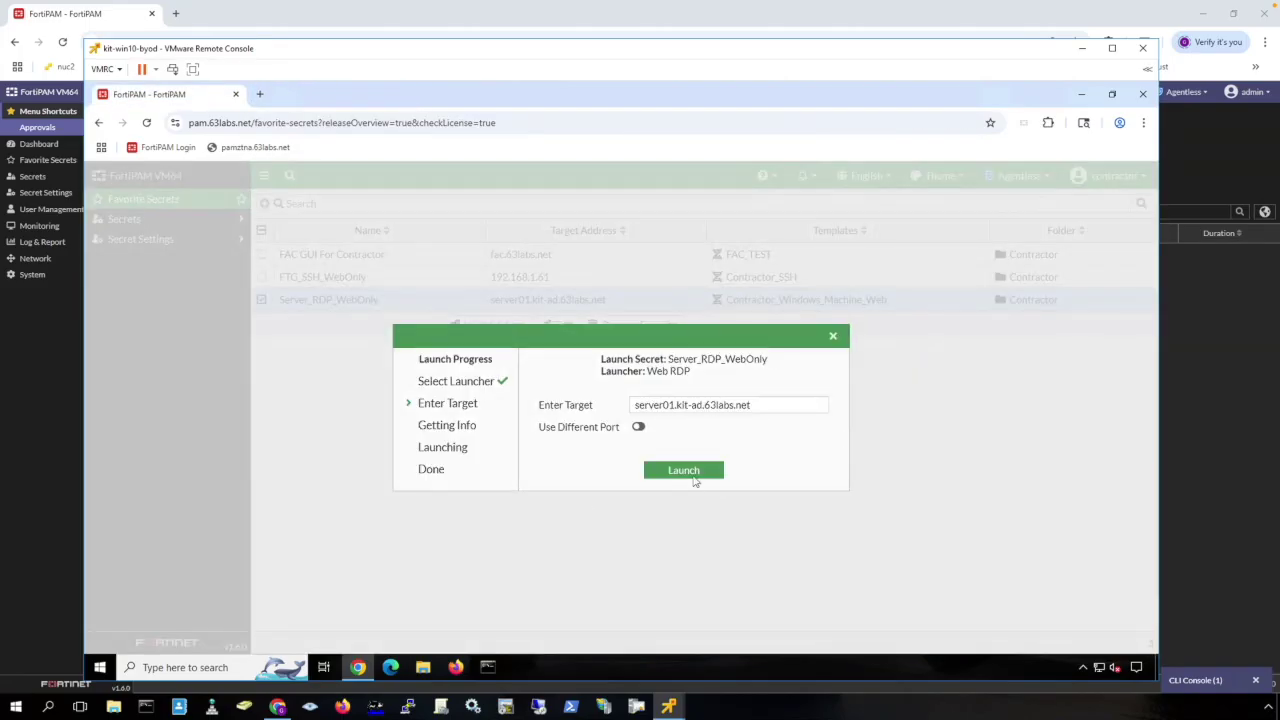
left_click(690, 474)
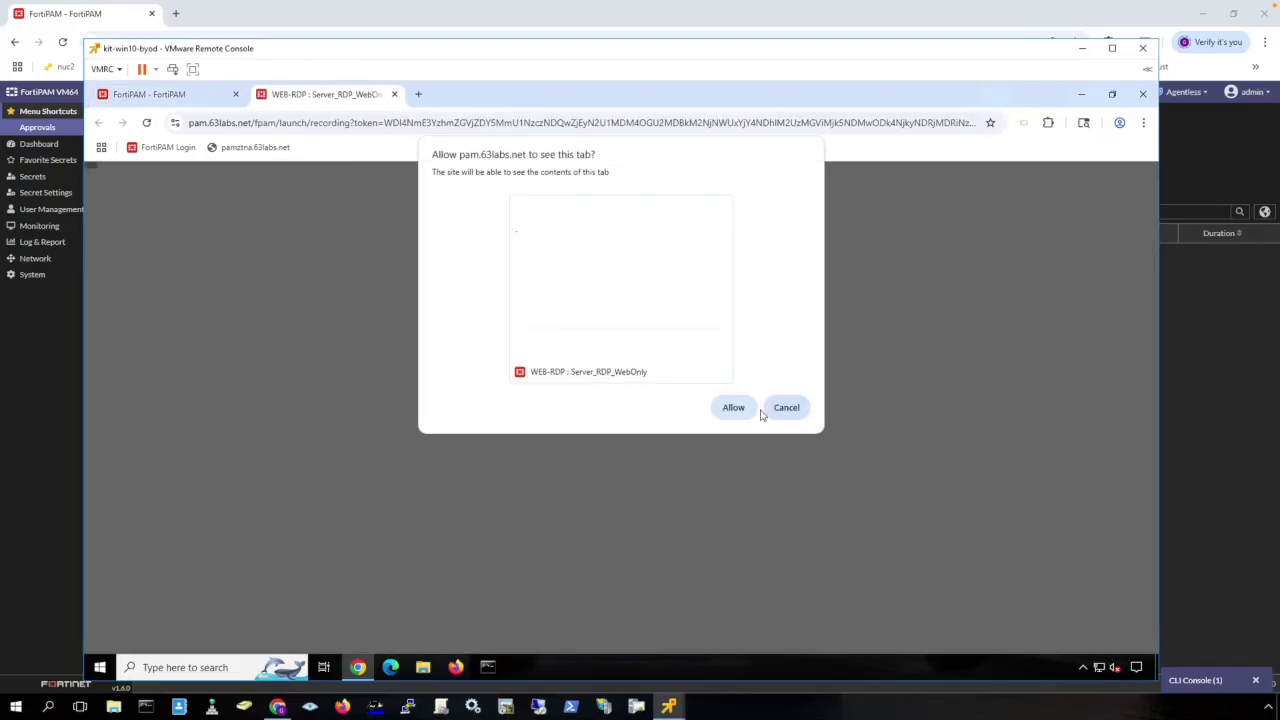
left_click(735, 408)
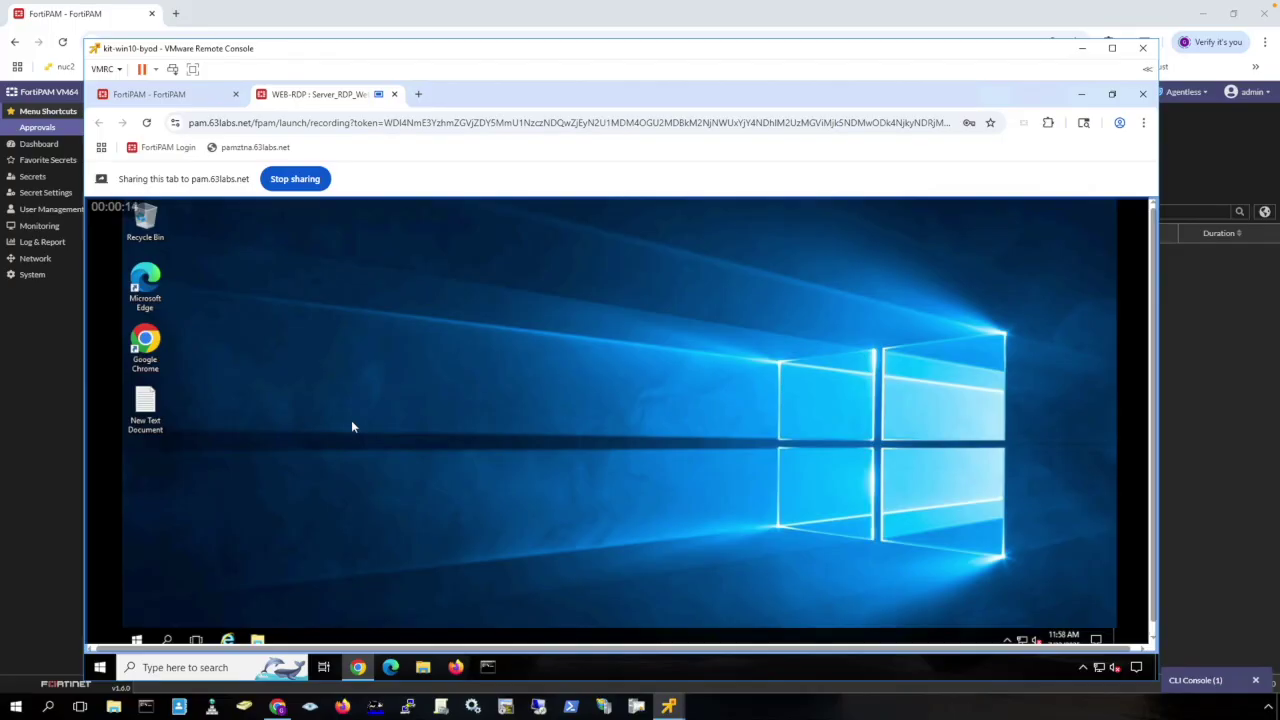
left_click(394, 94)
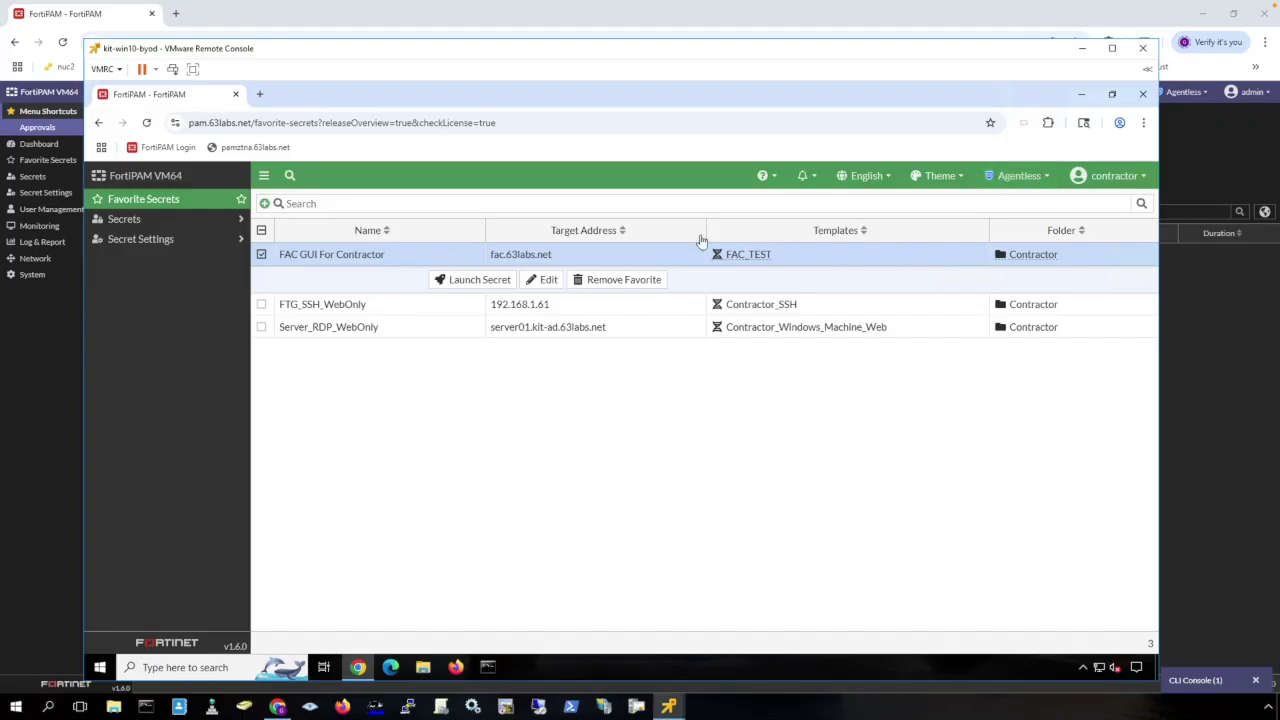
Try launching FAC GUI For Contractor, then switch the launch mode from Agentless to Extension.
left_click(470, 279)
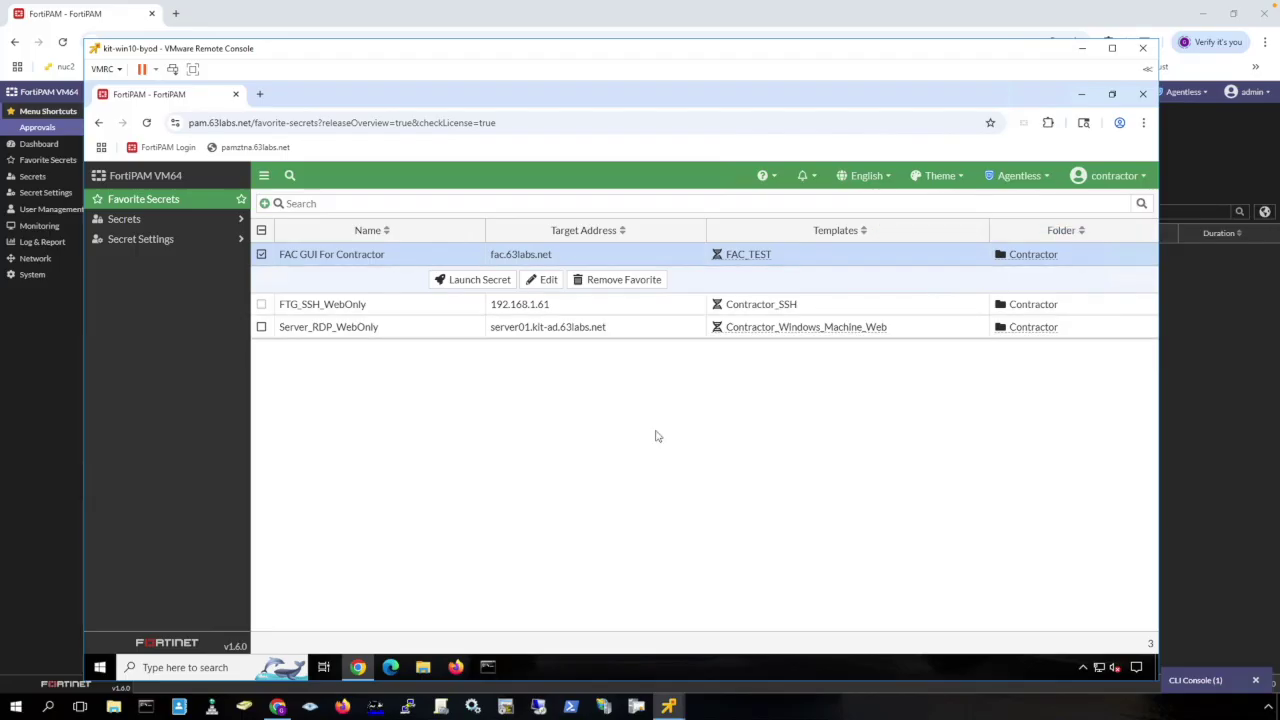
left_click(1043, 178)
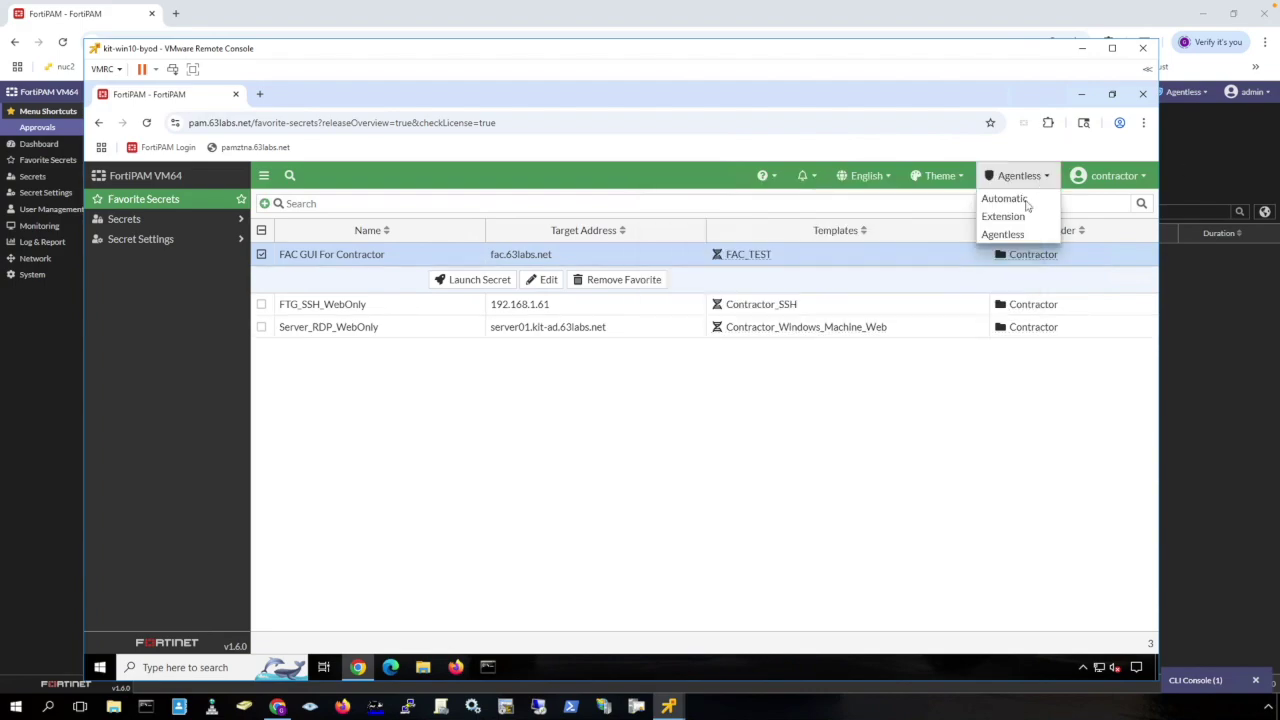
left_click(1018, 216)
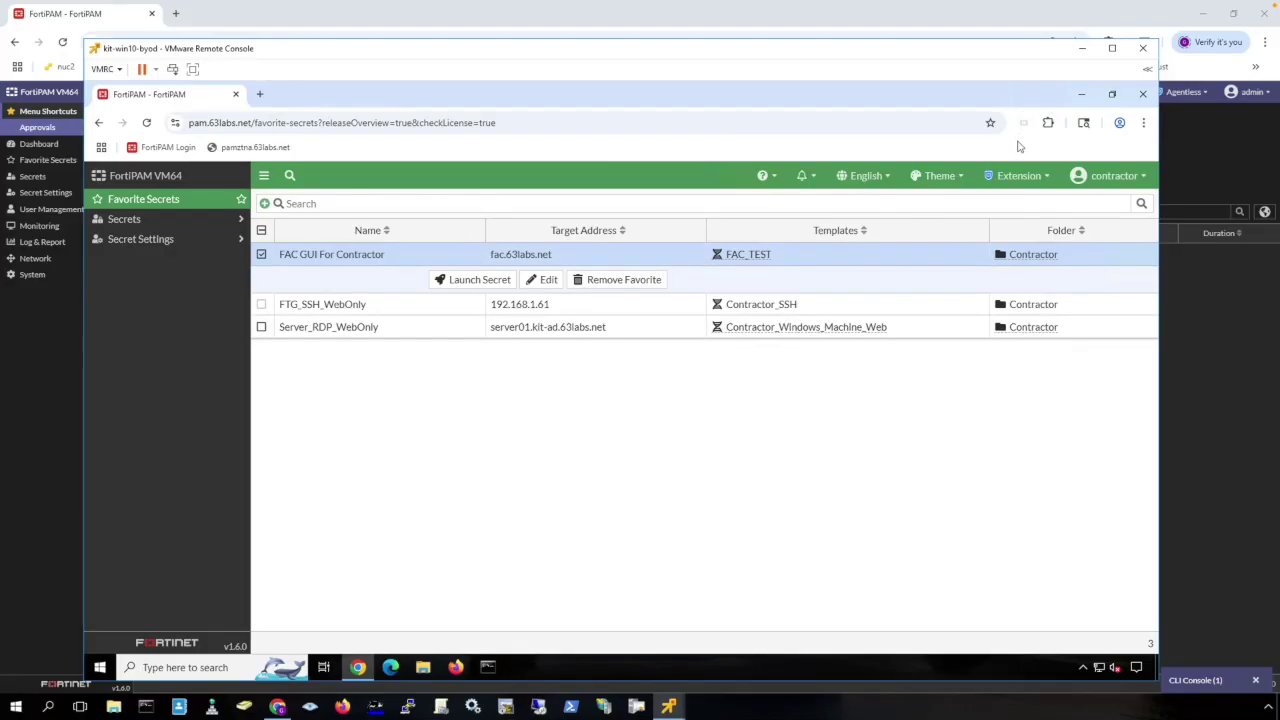
Launch FAC GUI For Contractor and sign in to FortiAuthenticator with the filled stored credentials.
left_click(484, 280)
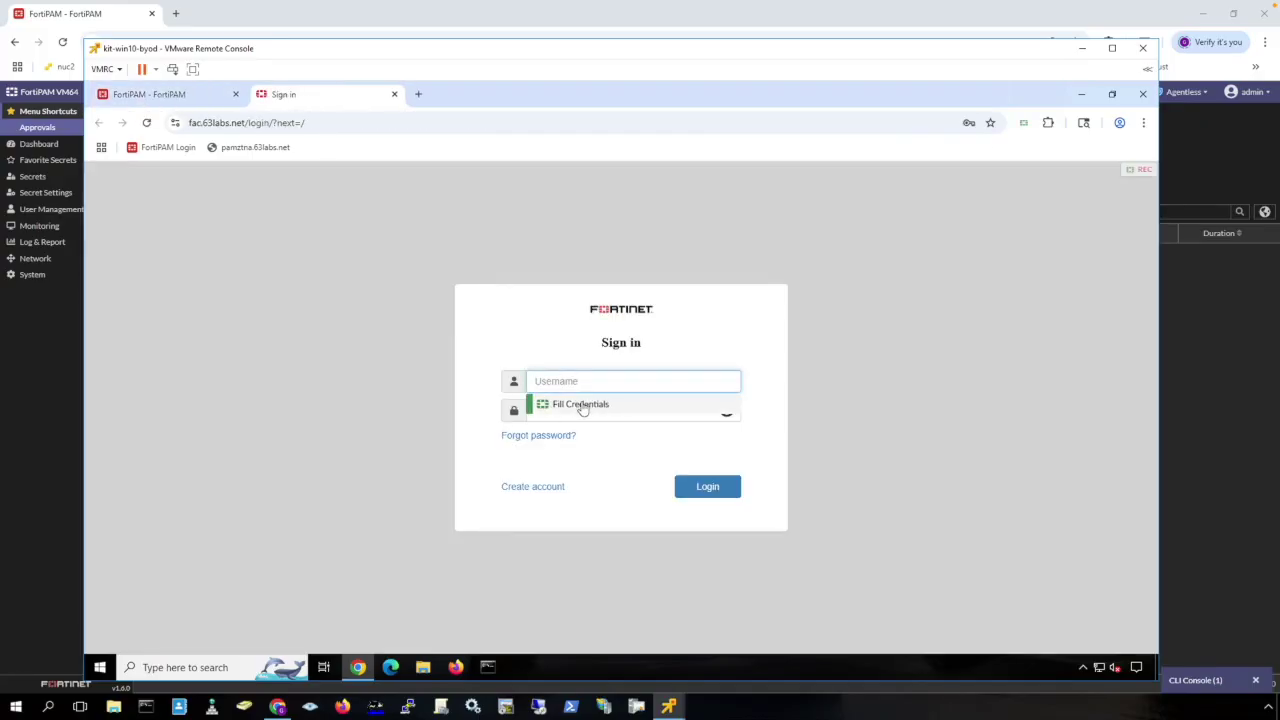
left_click(583, 410)
left_click(707, 487)
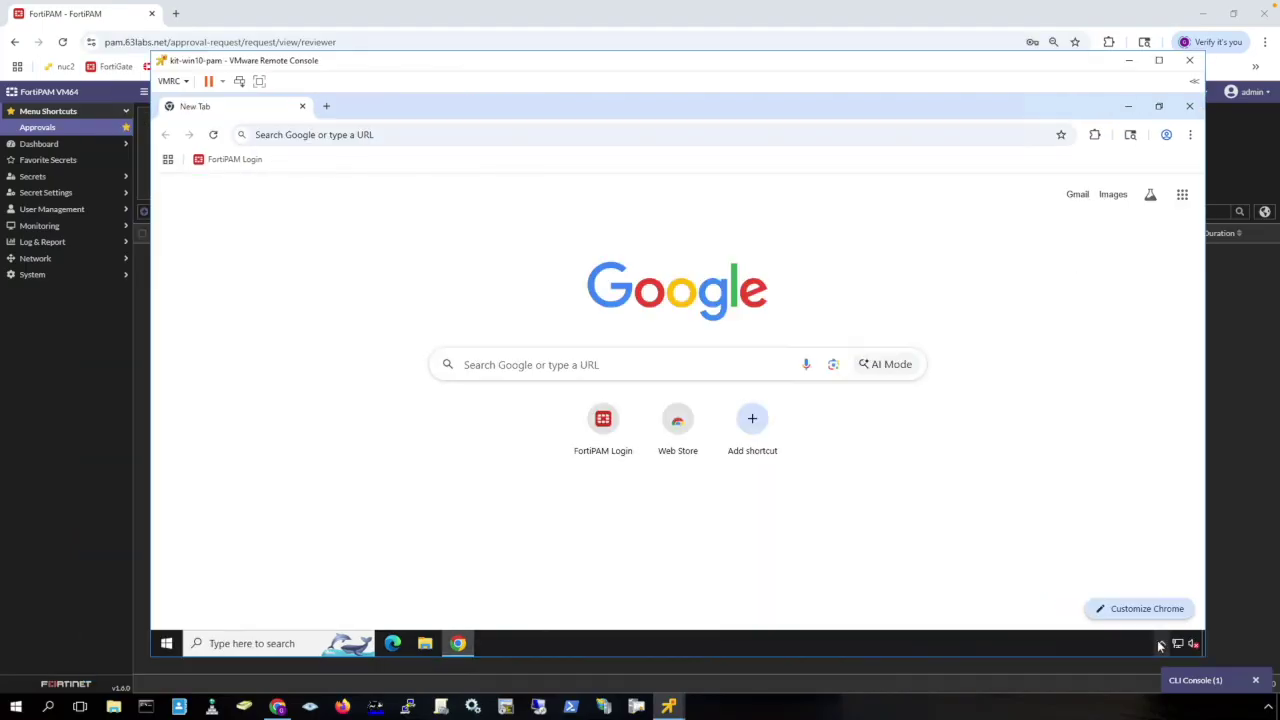
left_click(1160, 644)
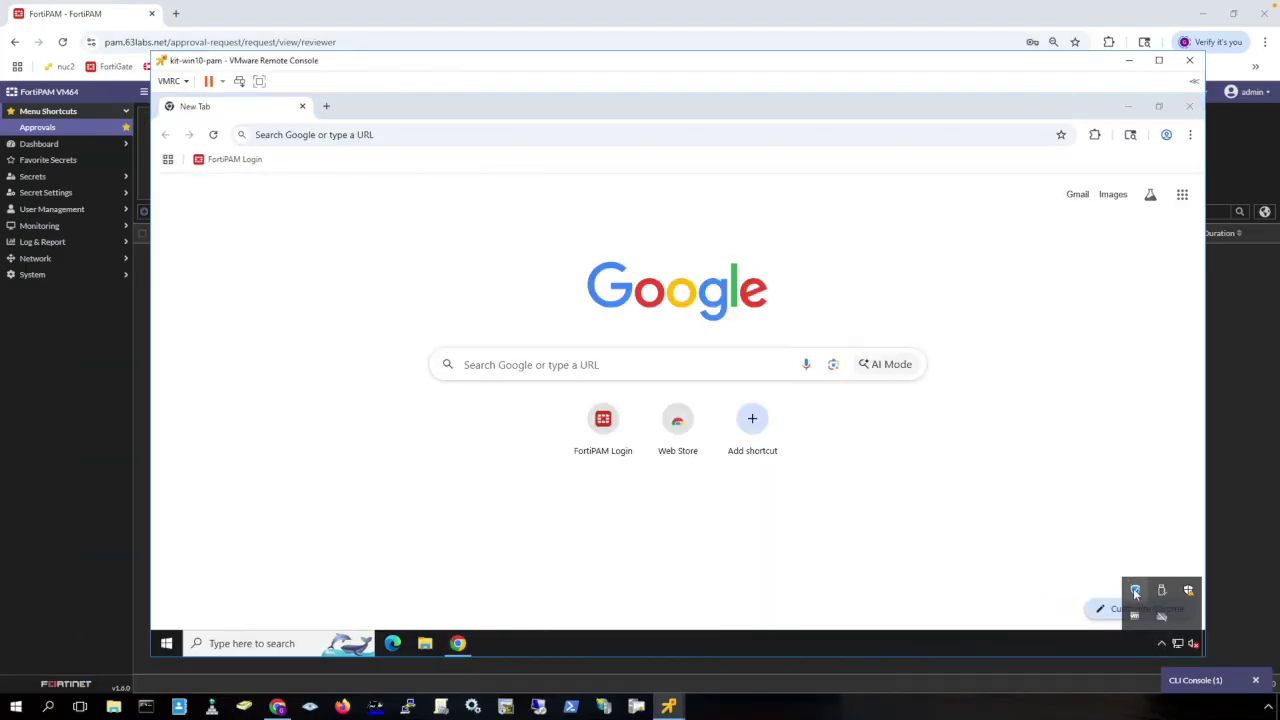
right_click(1135, 592)
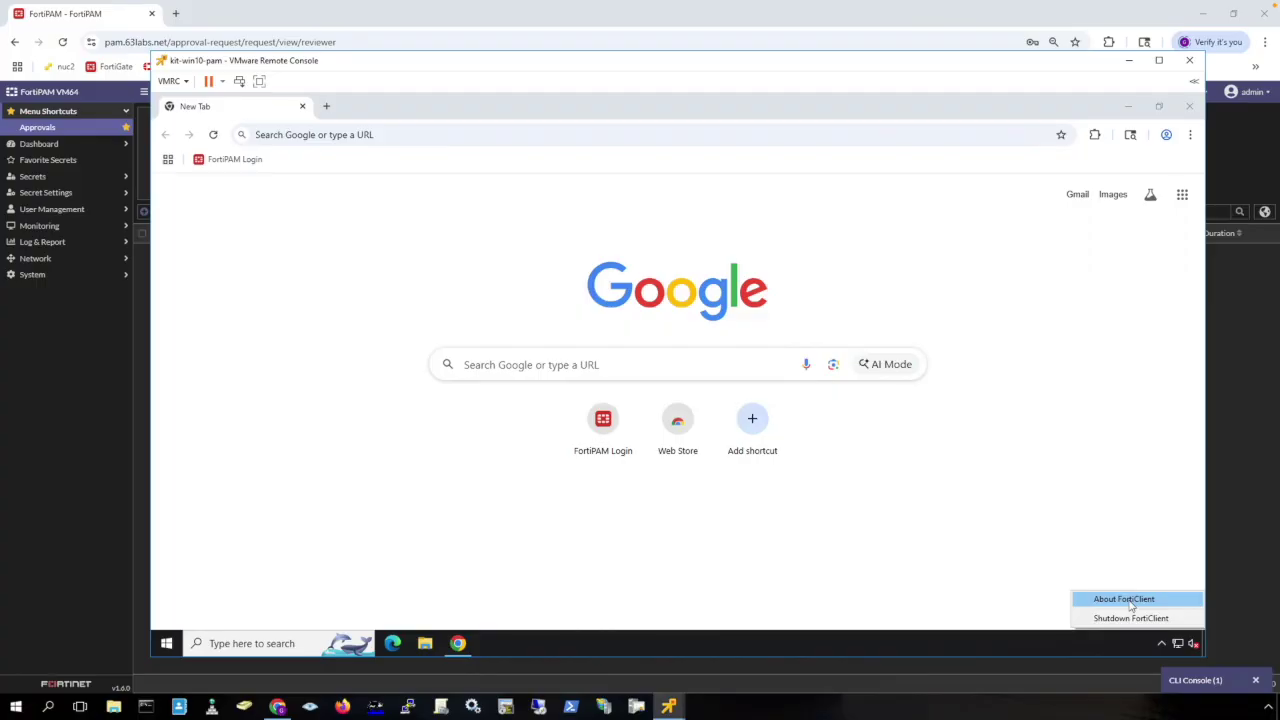
left_click(1131, 600)
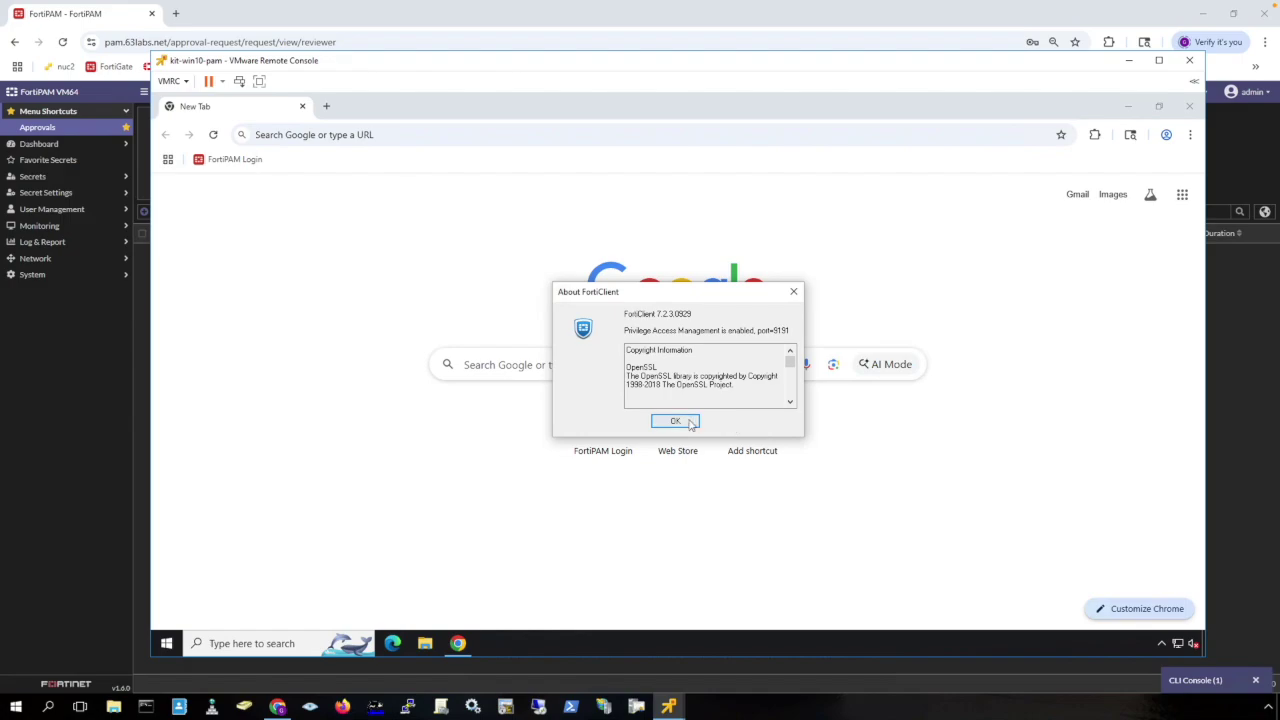
left_click(686, 422)
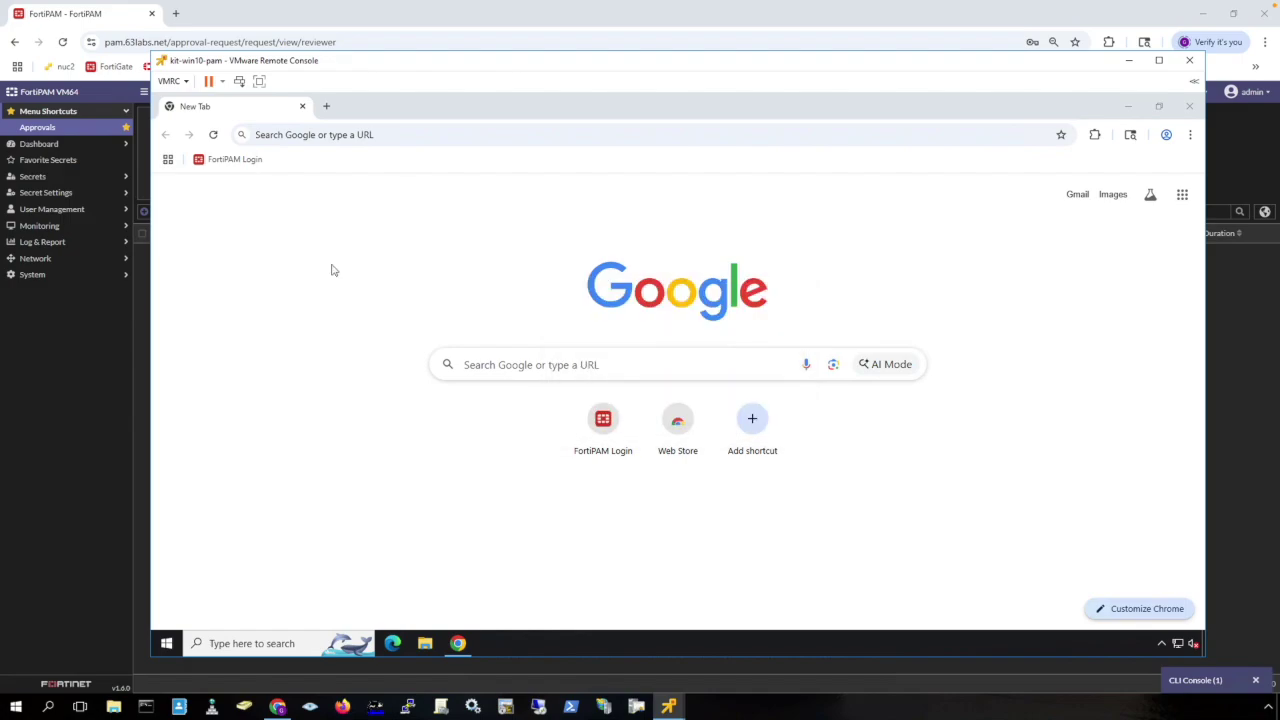
Log in to FortiPAM inside the VM with the second user's username and password, accepting the disclaimer.
left_click(250, 162)
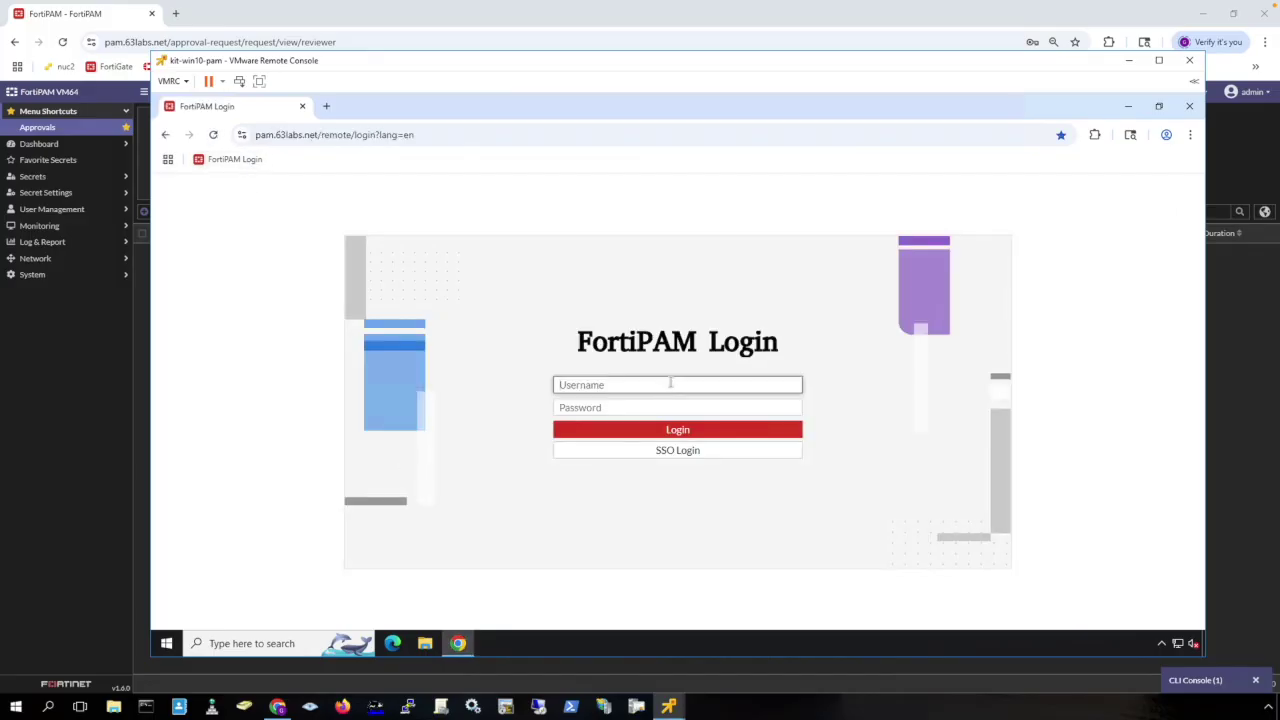
key("Tab")
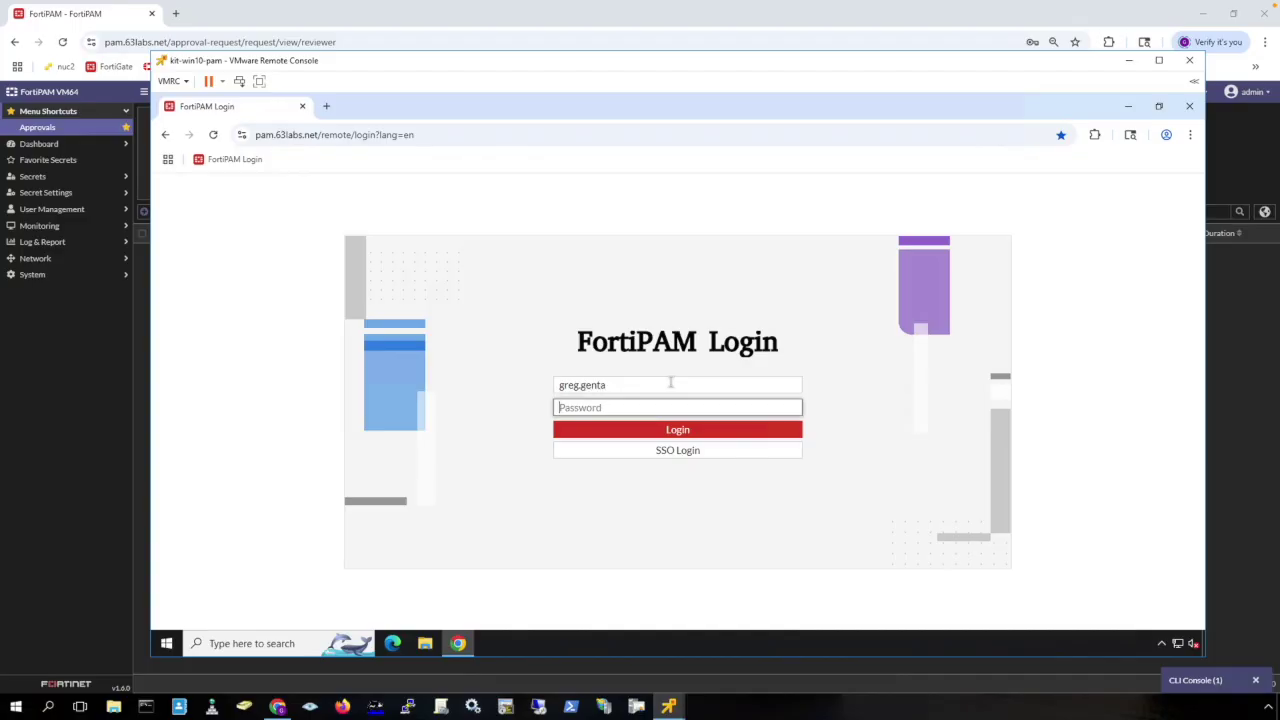
type("•••••••••")
key("Return")
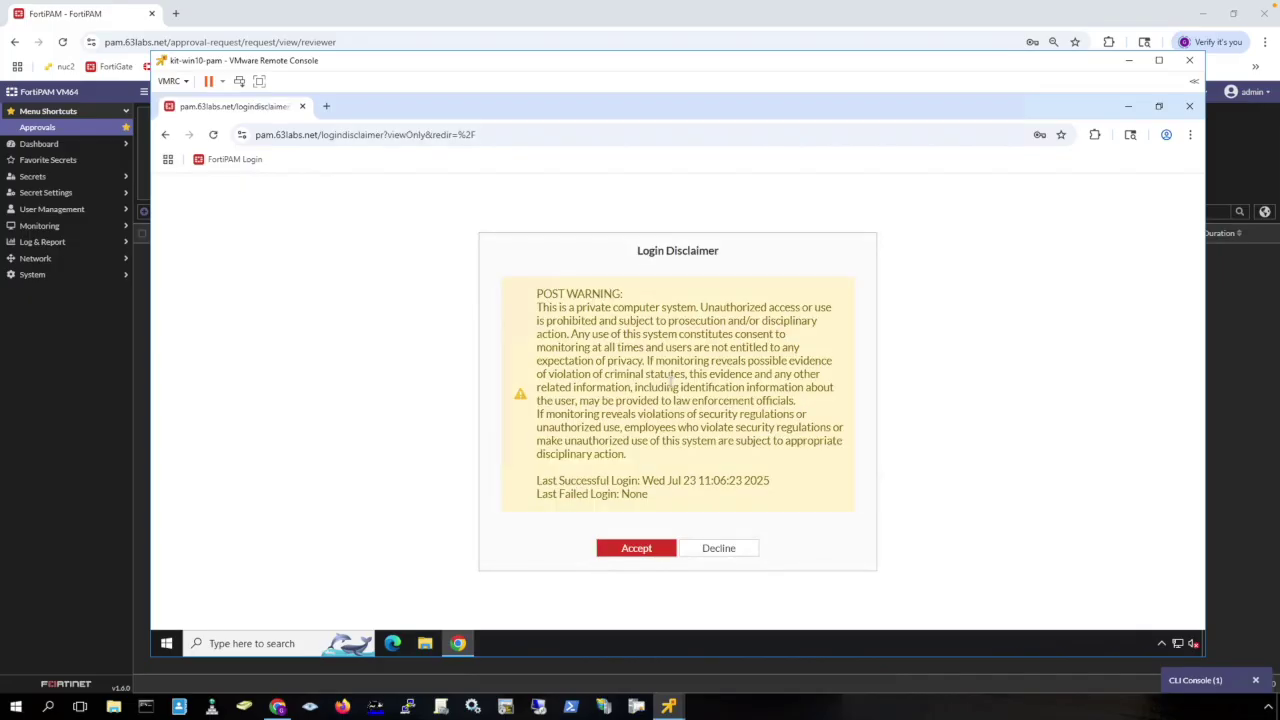
left_click(650, 548)
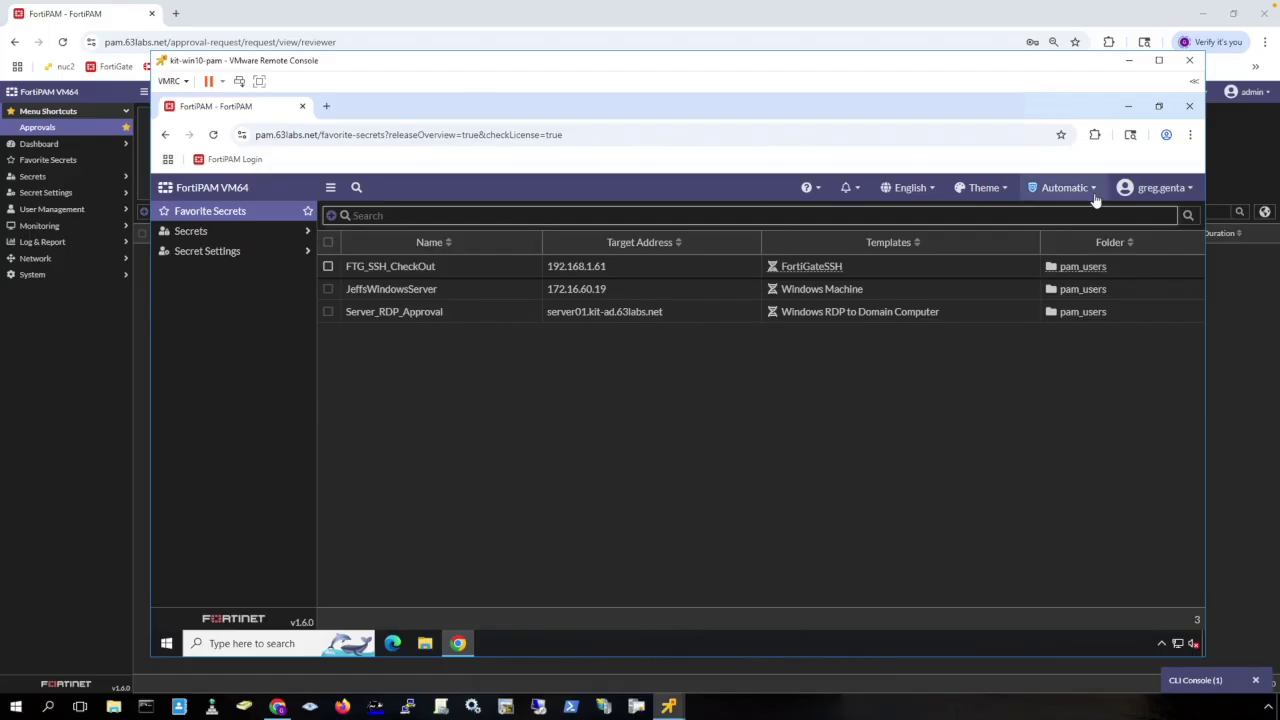
Check out the FTG_SSH_CheckOut secret and bring up its actions menu.
mouse_move(1095, 202)
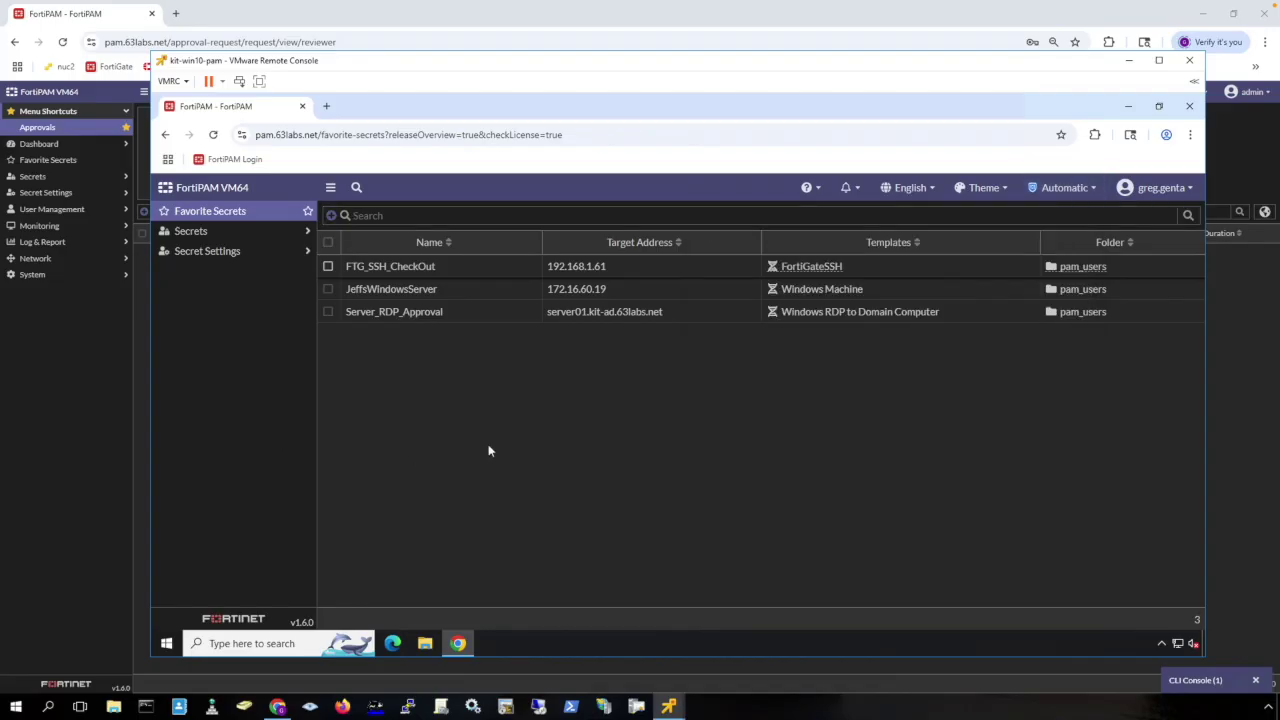
left_click(492, 274)
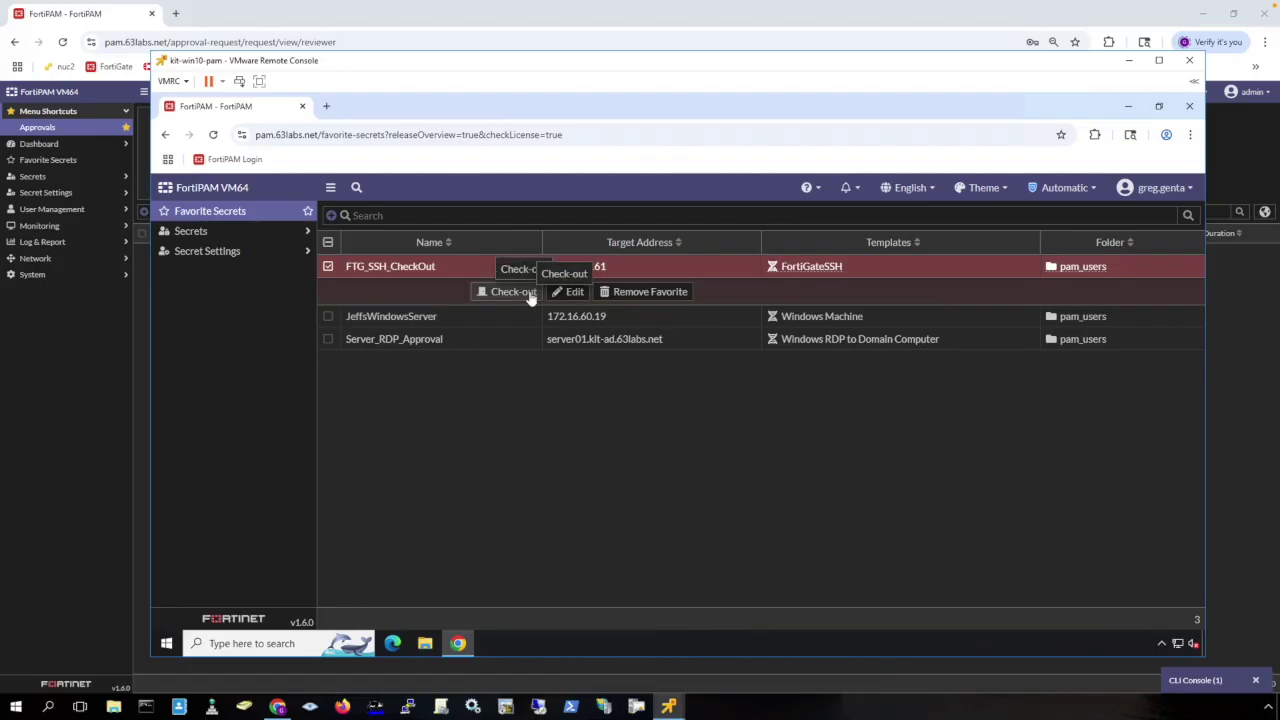
left_click(498, 293)
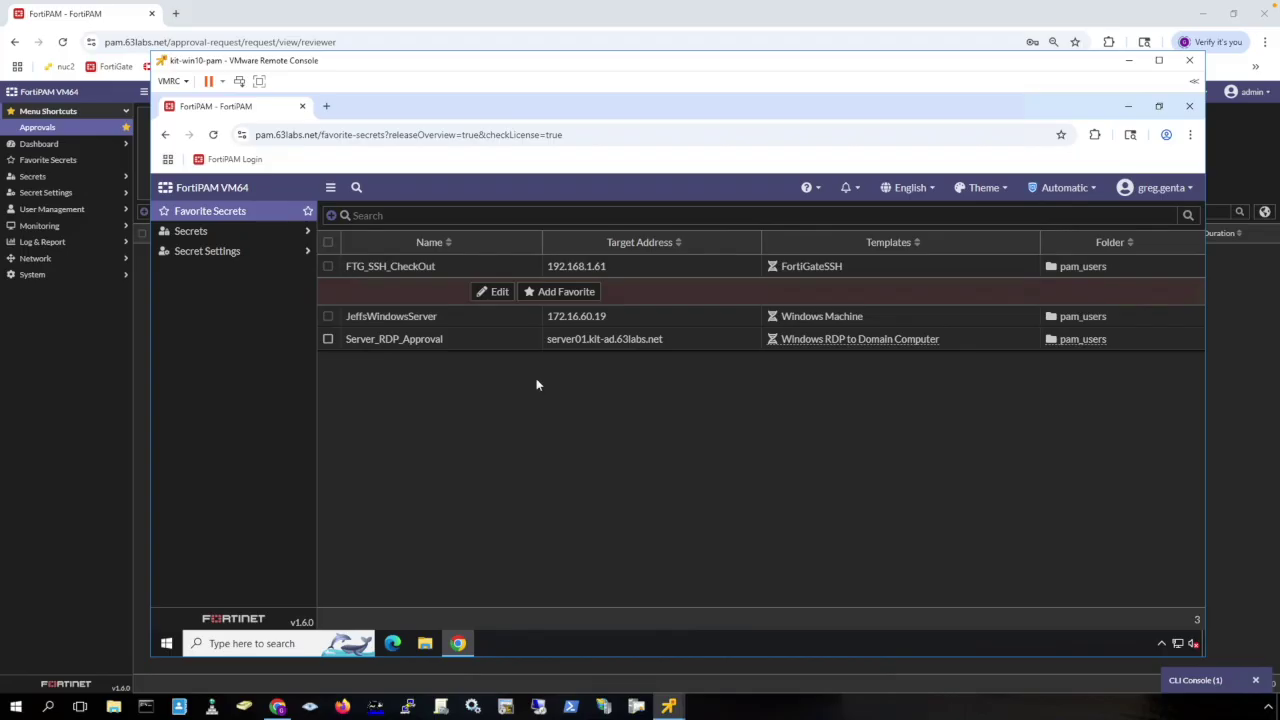
right_click(436, 273)
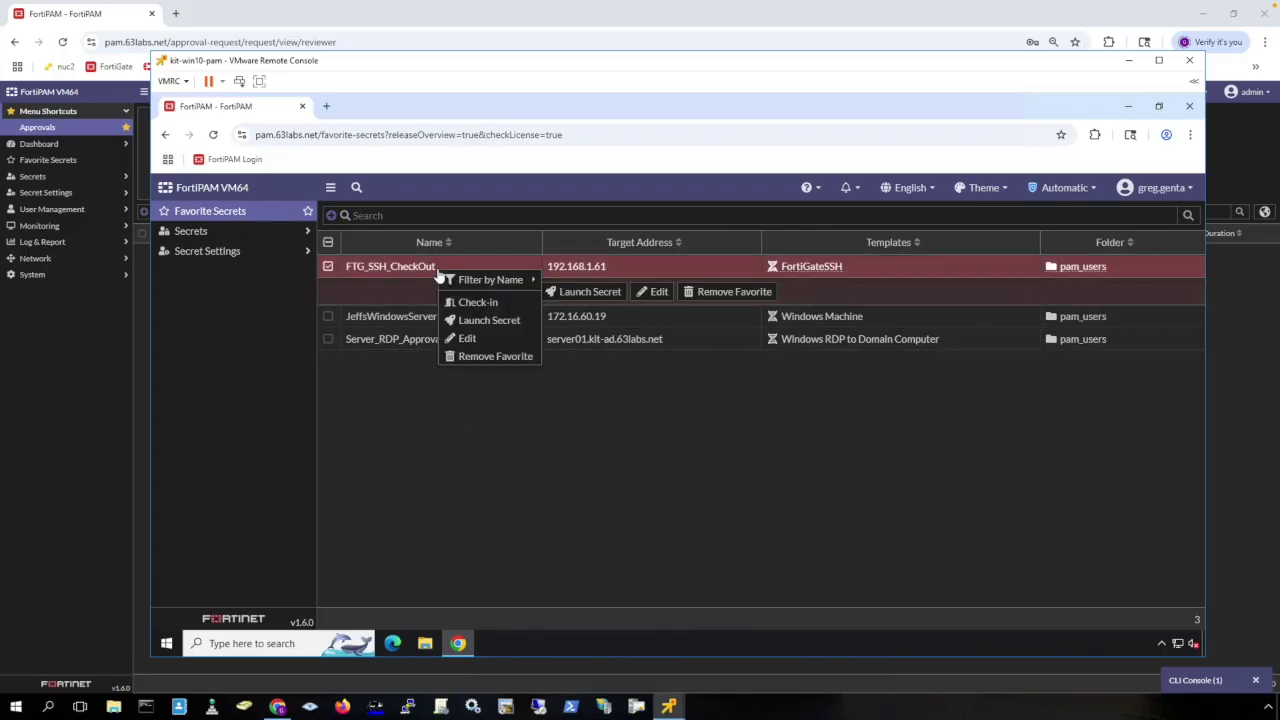
Launch FTG_SSH_CheckOut in PuTTY, run 'show full' on Kit-FW-01, then close the window.
left_click(506, 321)
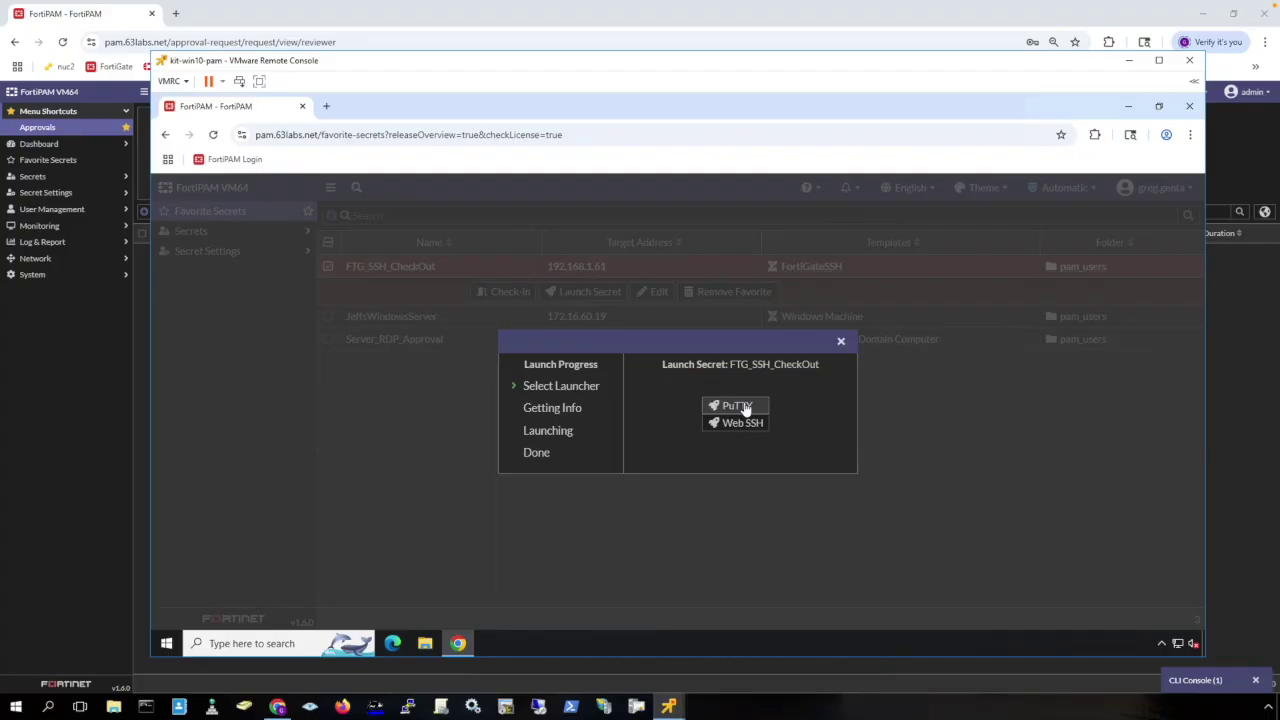
left_click(745, 408)
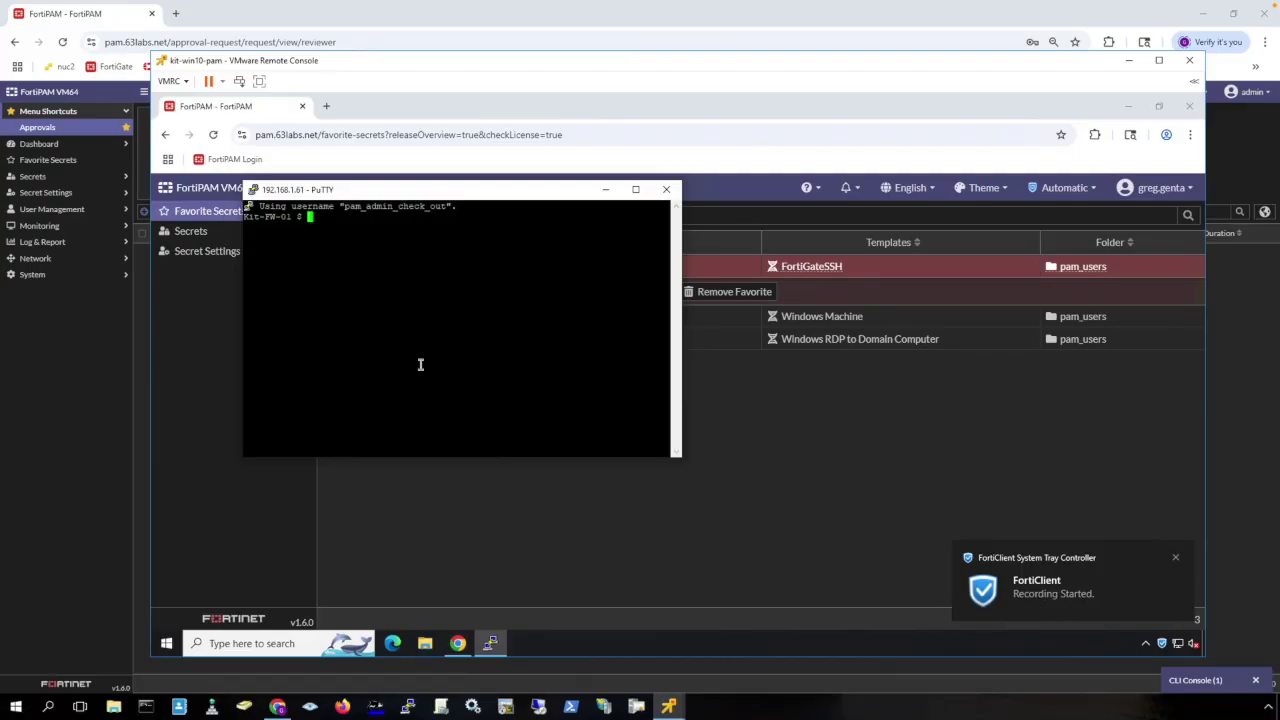
type("show full")
key("Return")
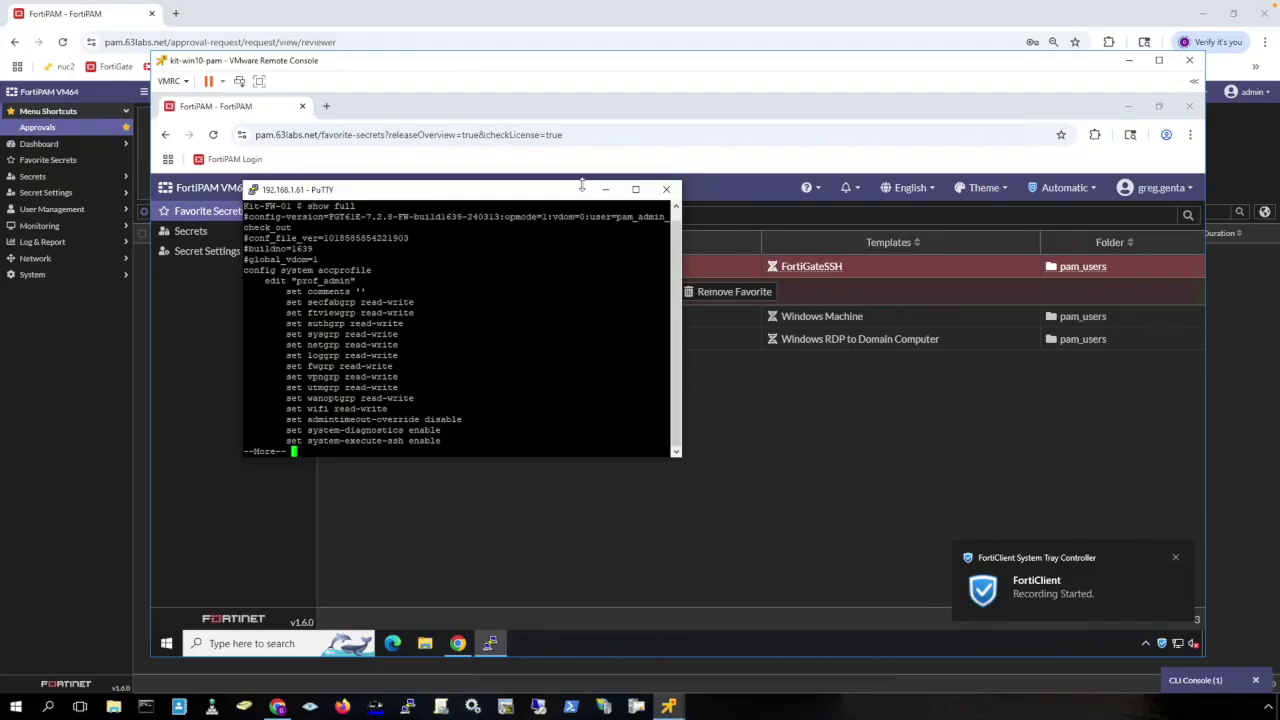
left_click(666, 192)
Confirm ending PuTTY, check FTG_SSH_CheckOut back in, and start an access request for Server_RDP_Approval.
left_click(697, 417)
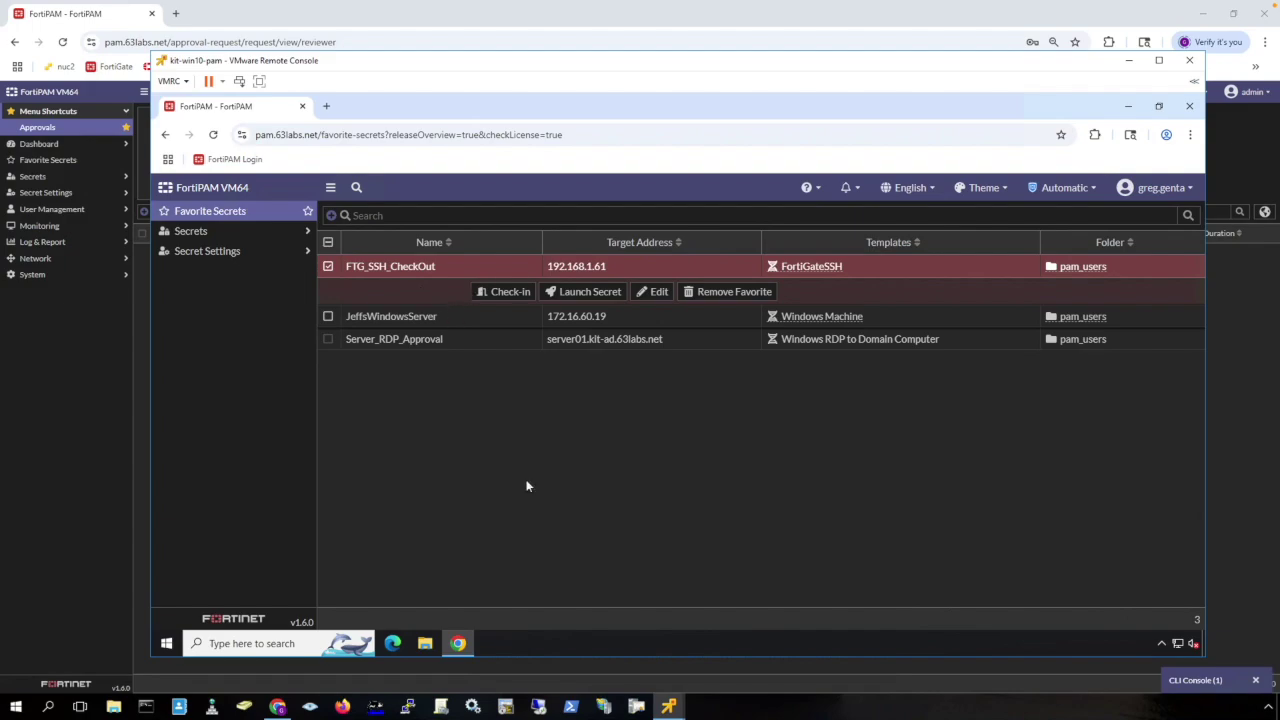
left_click(490, 295)
left_click(486, 339)
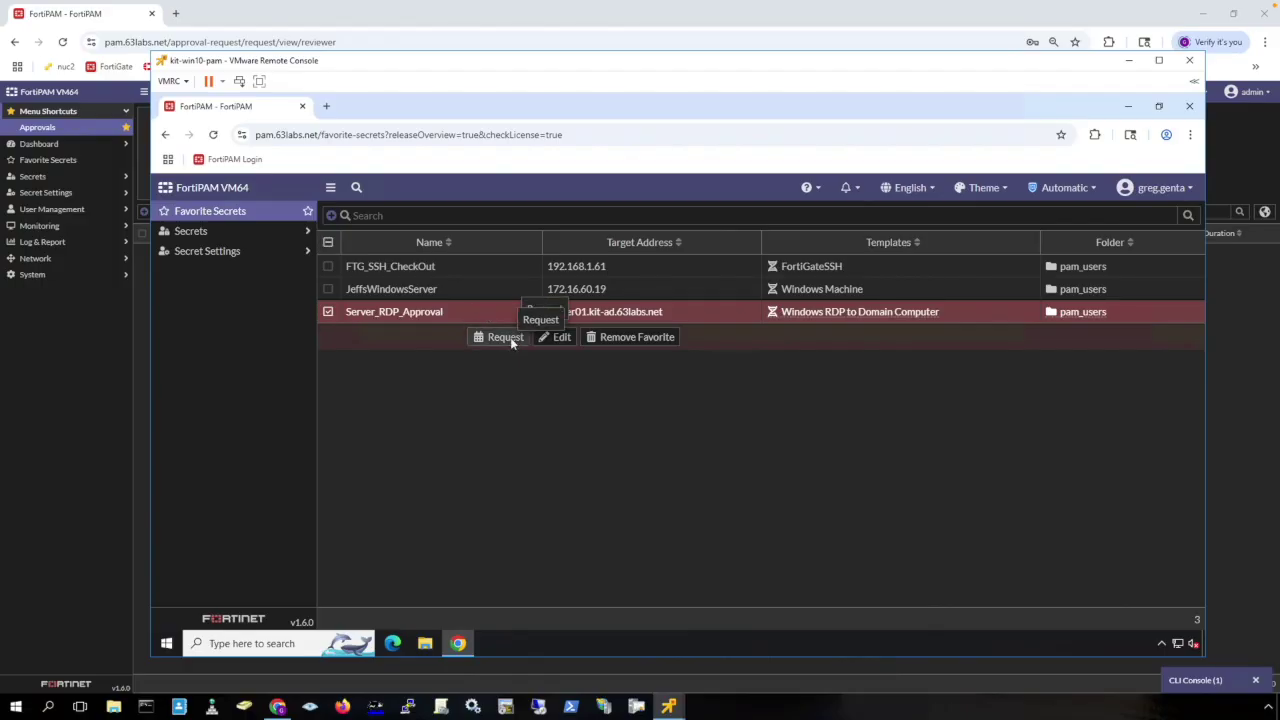
left_click(508, 337)
Set the Server_RDP_Approval access request duration to 30 minutes.
left_click(605, 357)
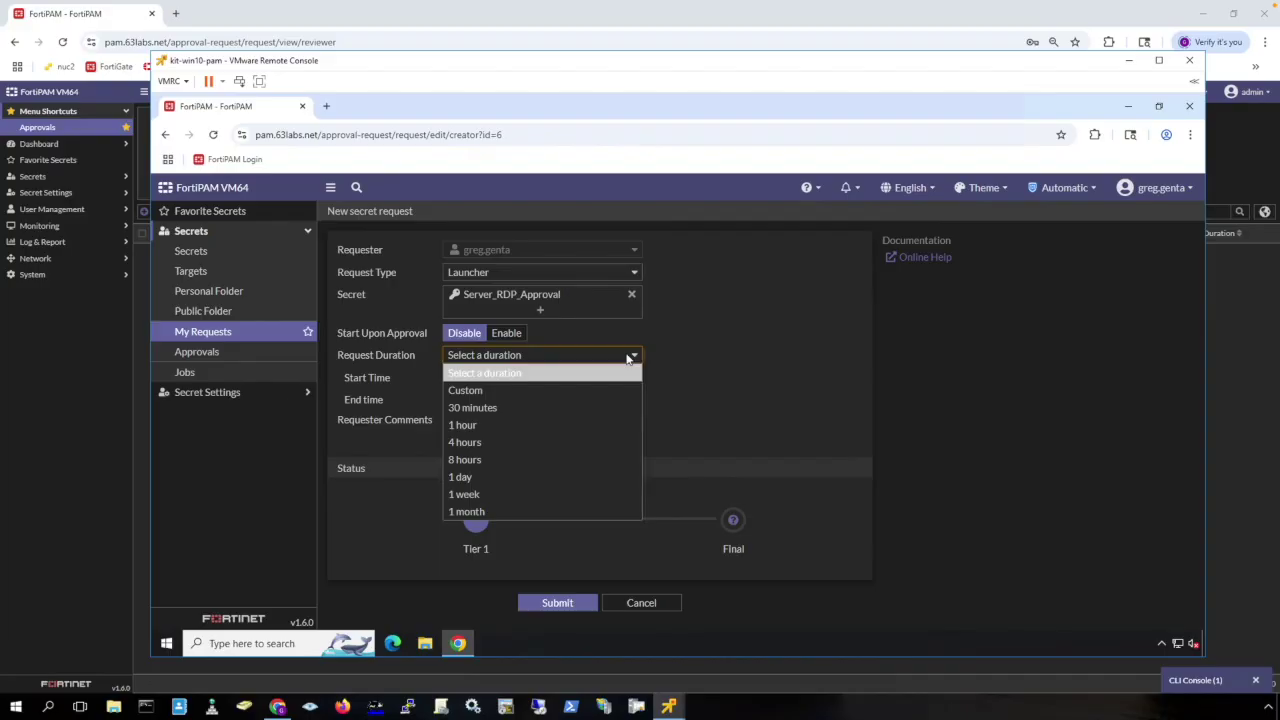
left_click(592, 408)
left_click(520, 356)
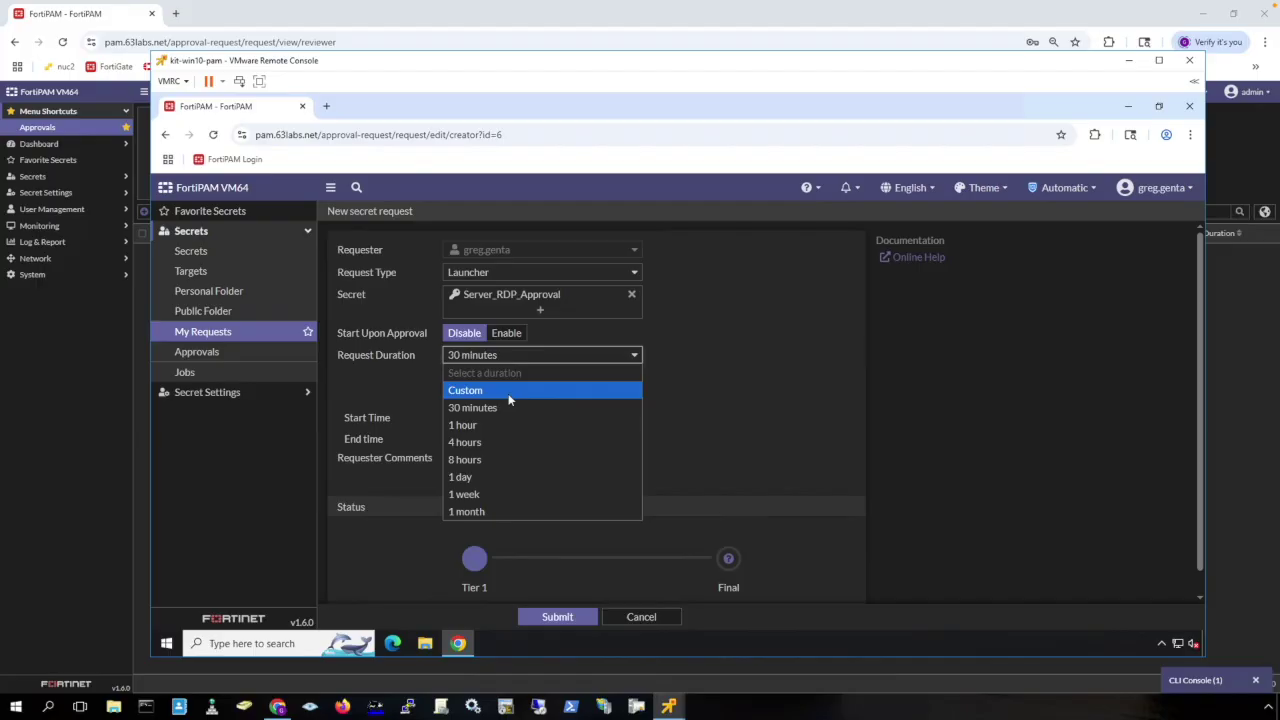
left_click(509, 392)
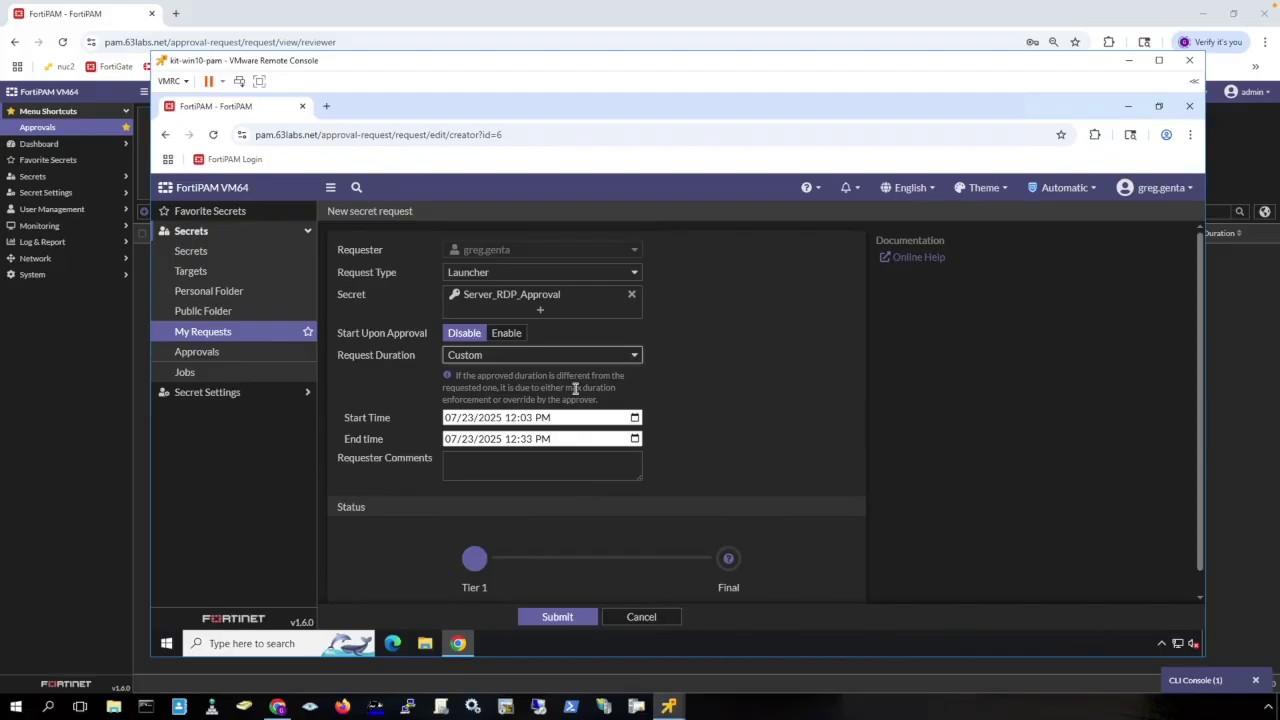
left_click(540, 355)
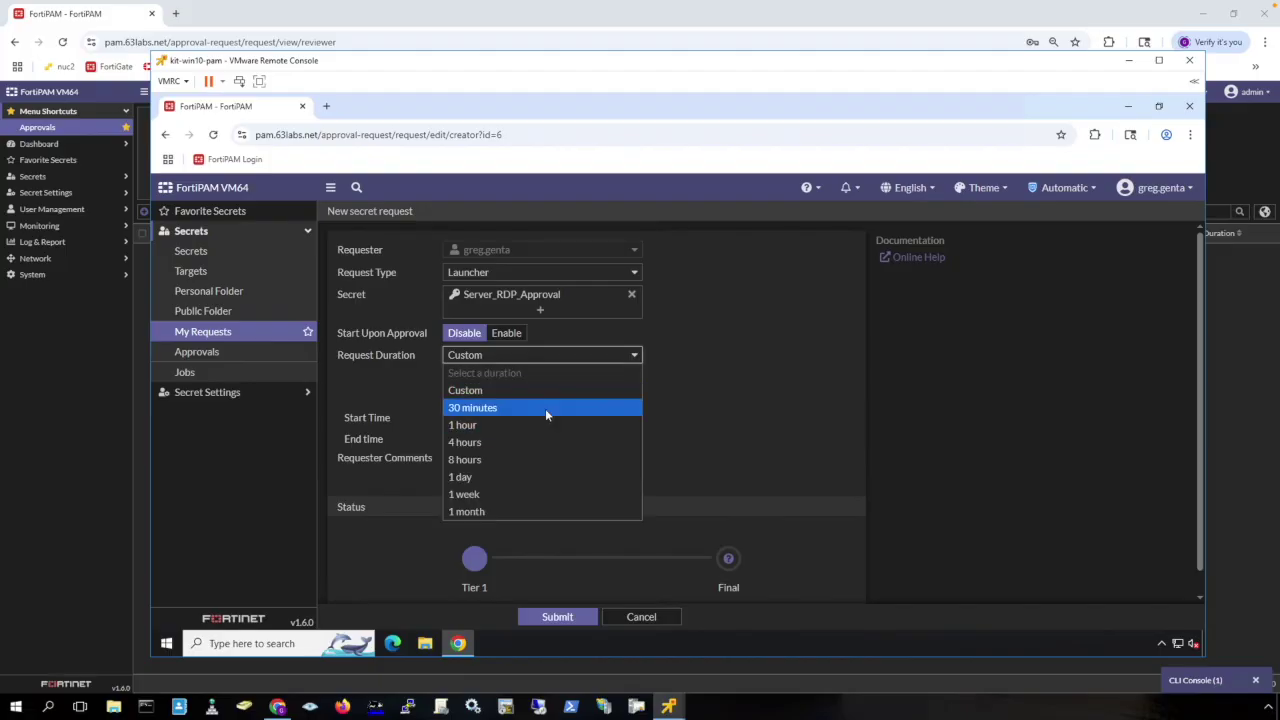
left_click(545, 407)
Add the comment 'This is in regards to ticket 12345' and submit the request.
left_click(504, 462)
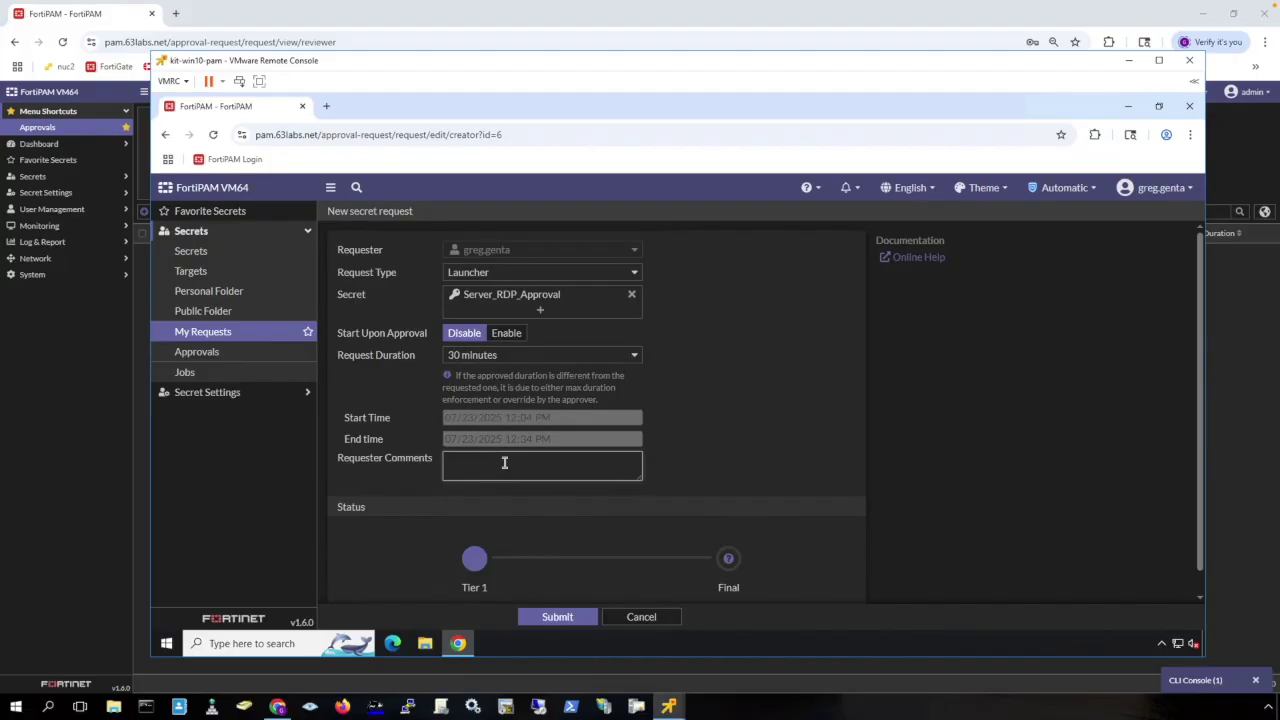
type("This is in regards to ticket 12345")
left_click(557, 616)
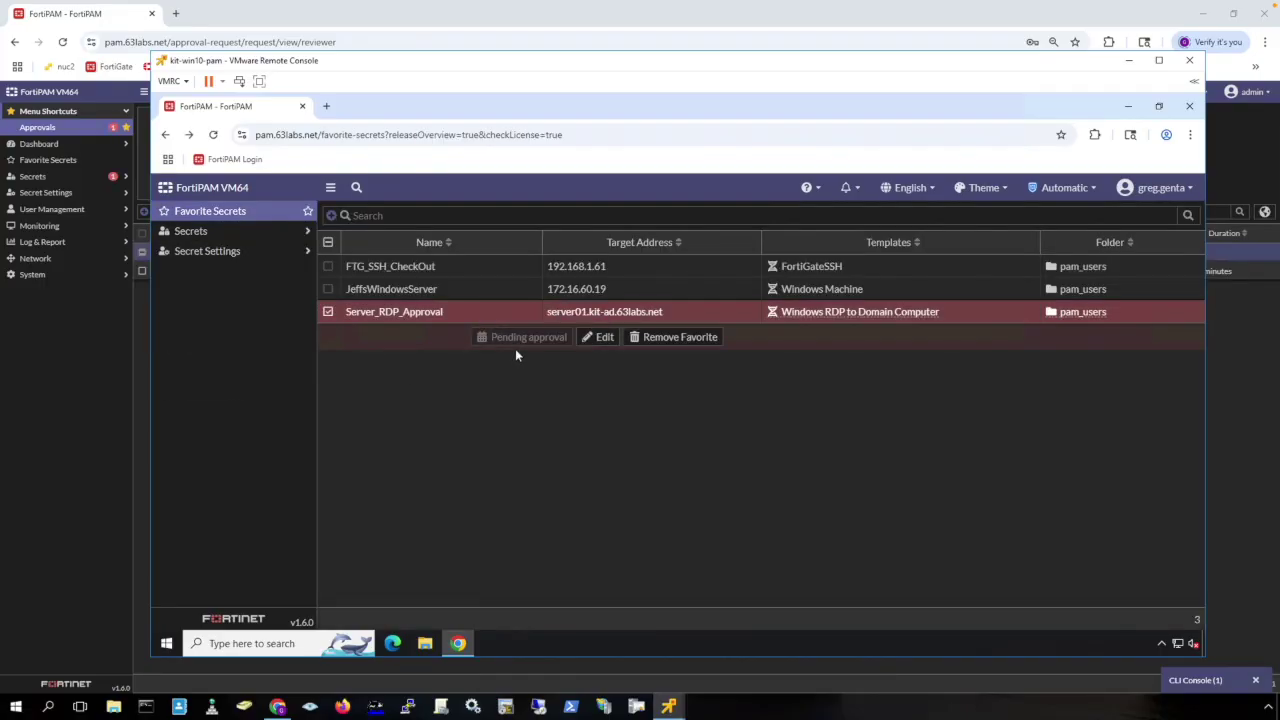
left_click(84, 381)
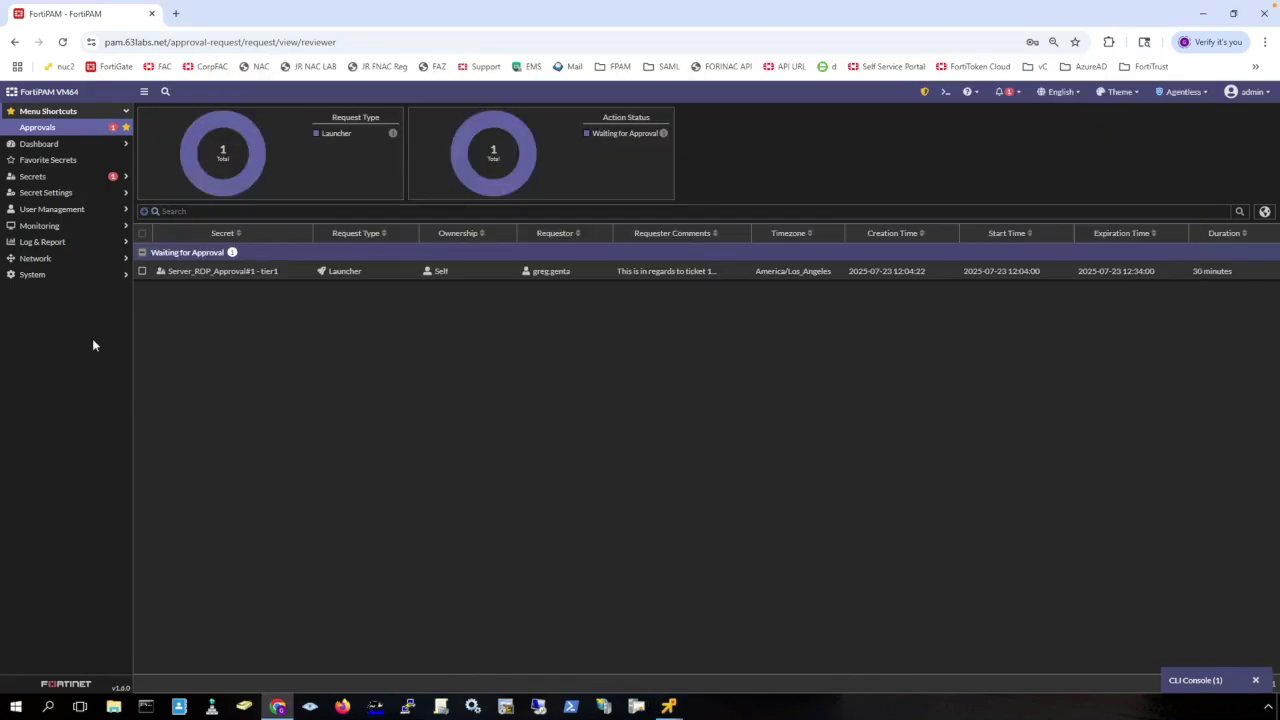
Approve the Server_RDP_Approval request with the comment 'Let me know when done' and save it.
left_click(278, 277)
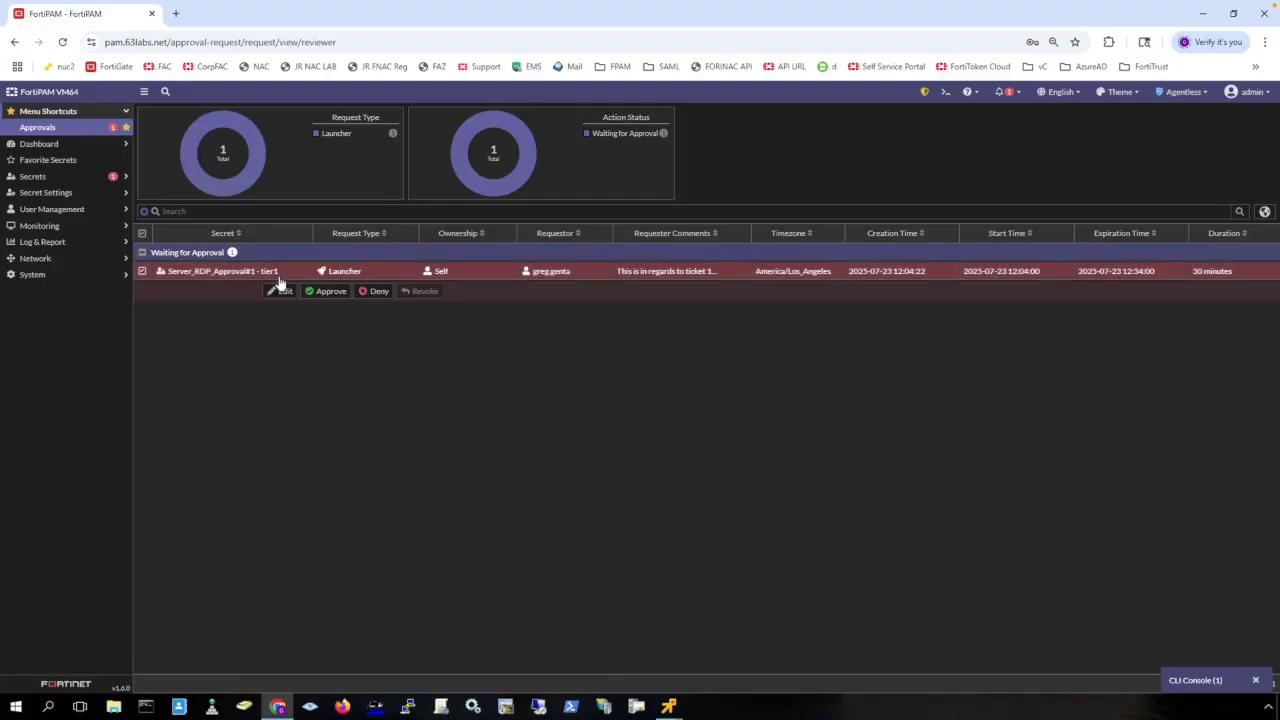
left_click(282, 291)
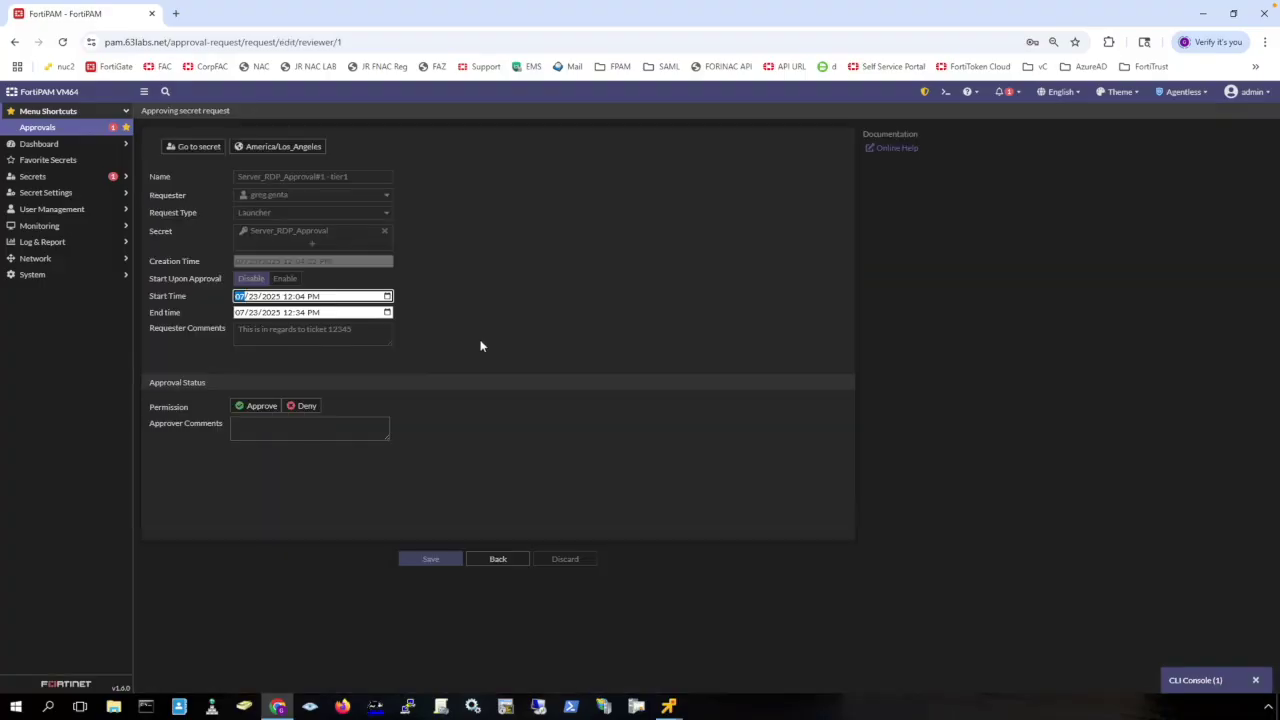
left_click(480, 346)
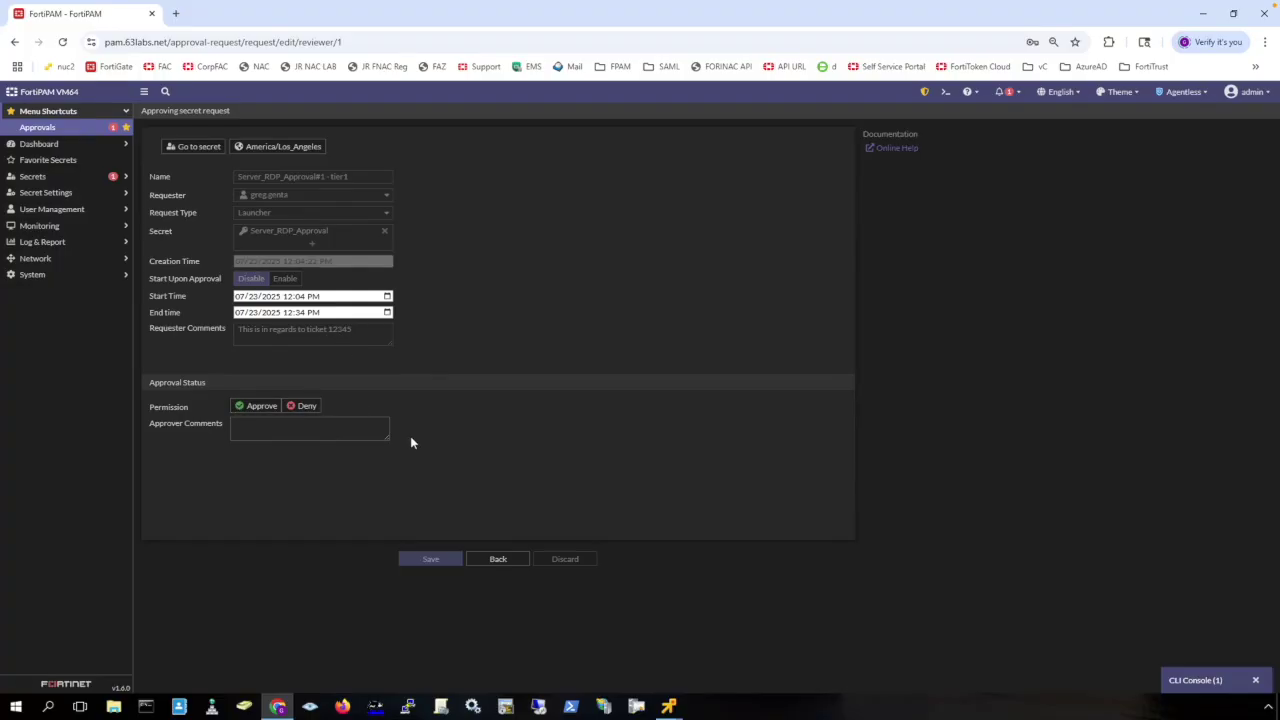
left_click(335, 428)
type("Let me know when done.")
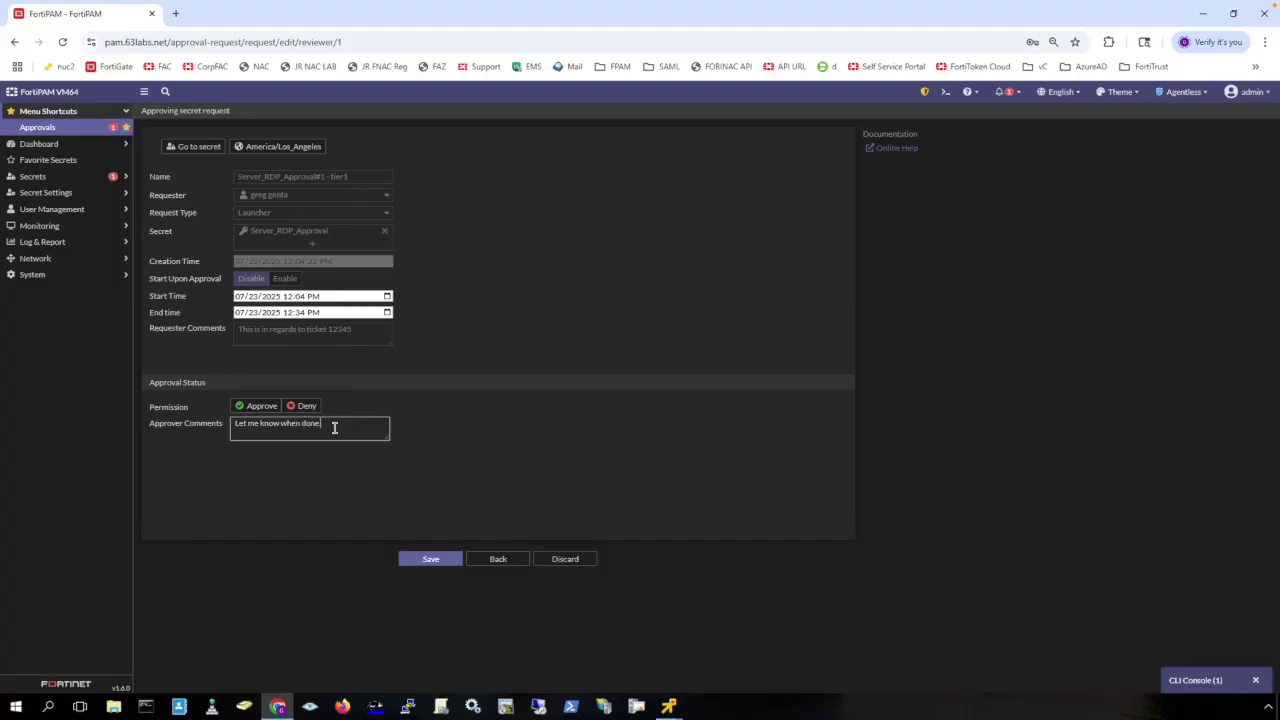
left_click(258, 406)
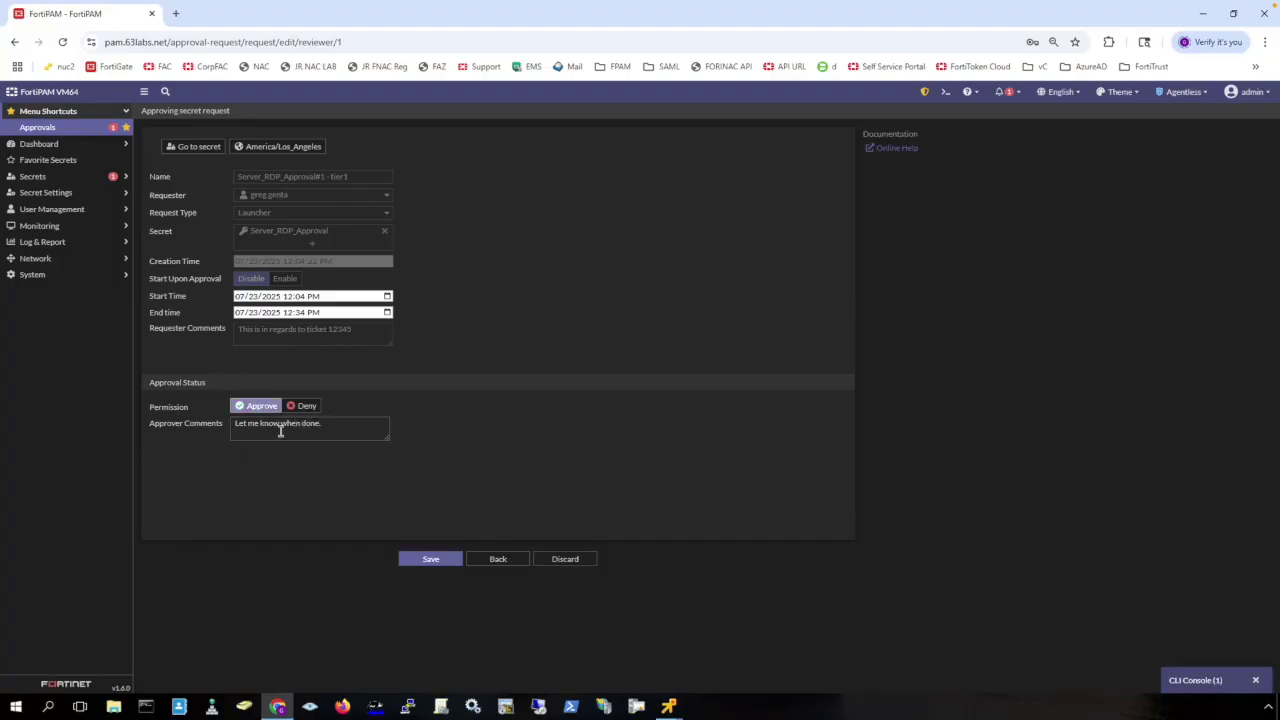
left_click(434, 563)
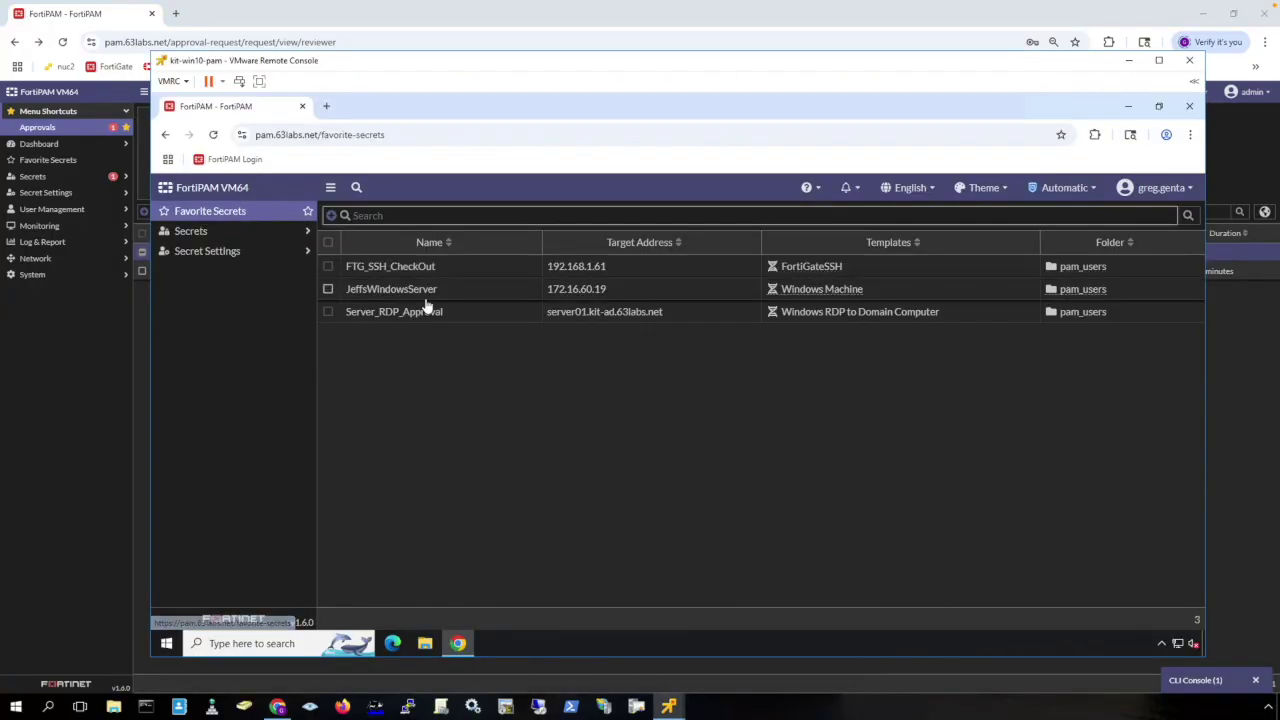
Launch Server_RDP_Approval over Remote Desktop, accept the certificate, then disconnect the session.
left_click(421, 311)
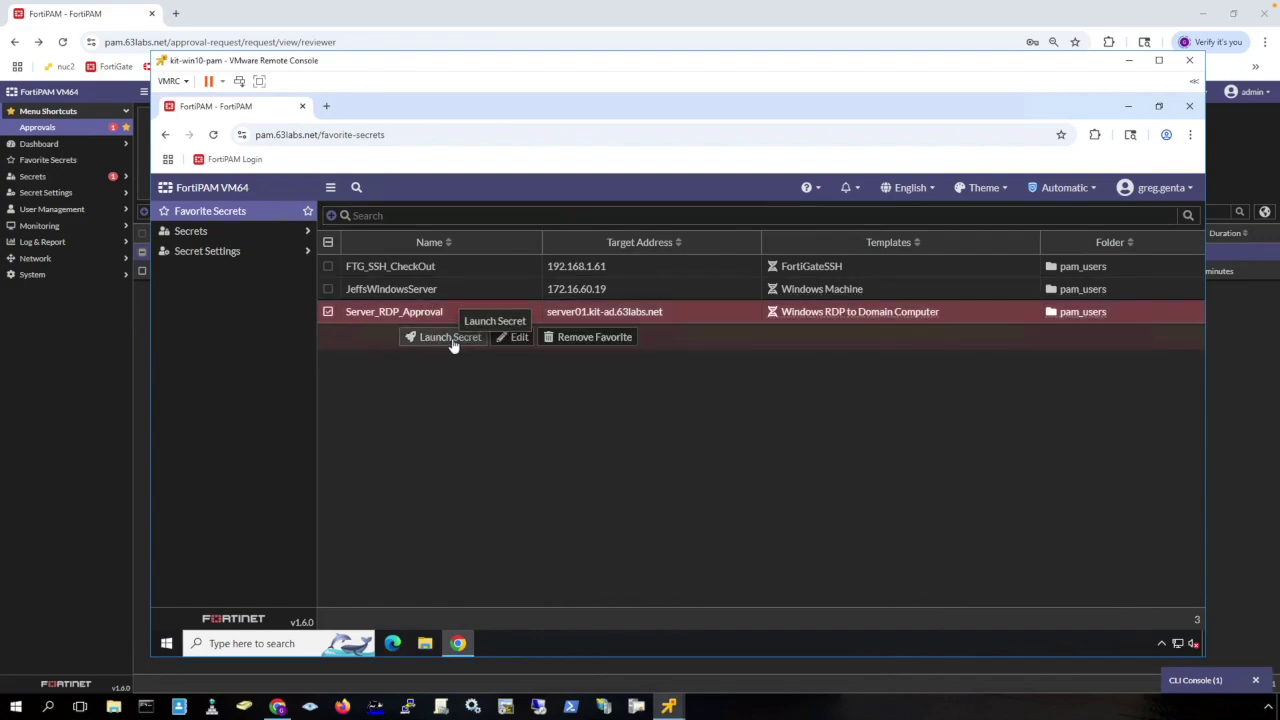
left_click(450, 338)
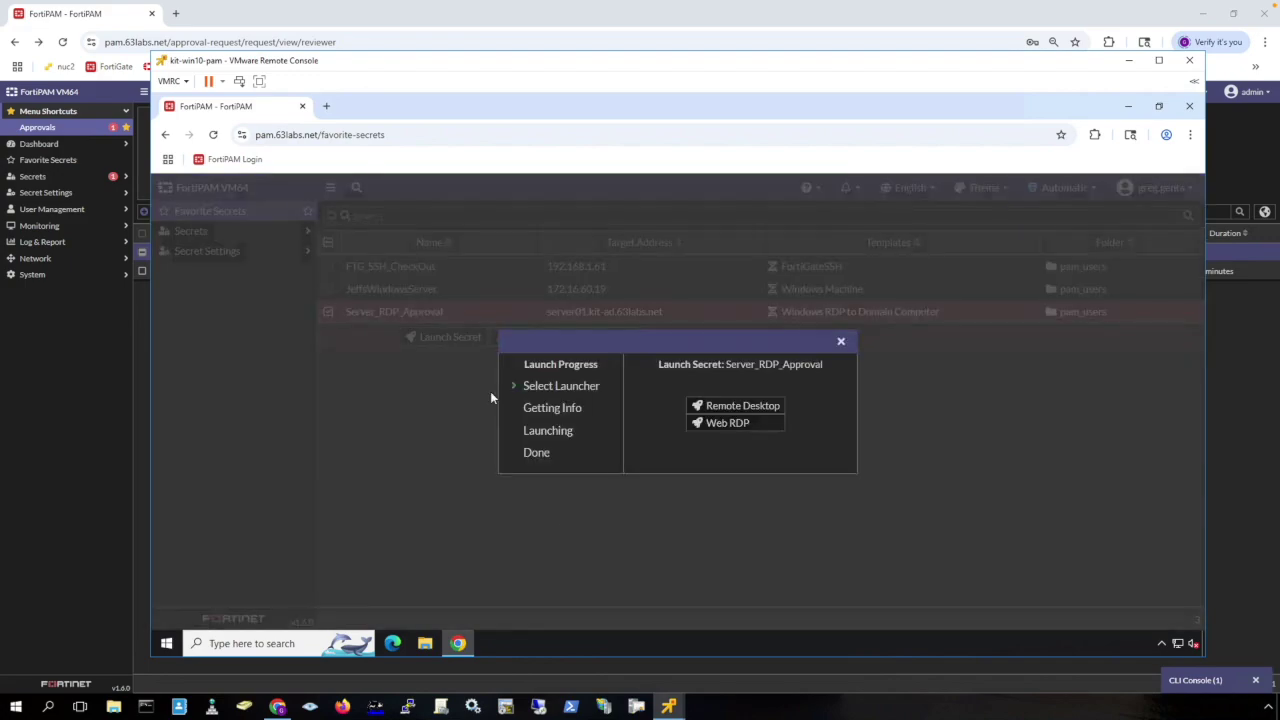
left_click(740, 406)
left_click(741, 463)
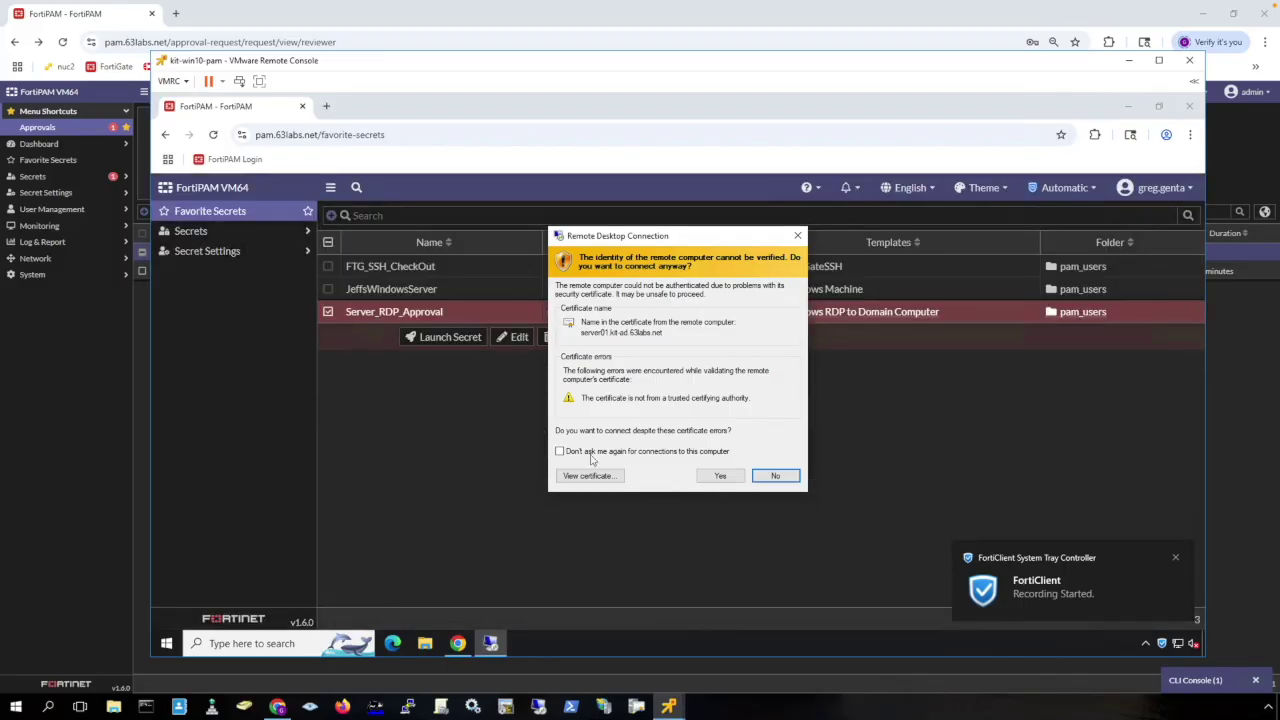
left_click(731, 479)
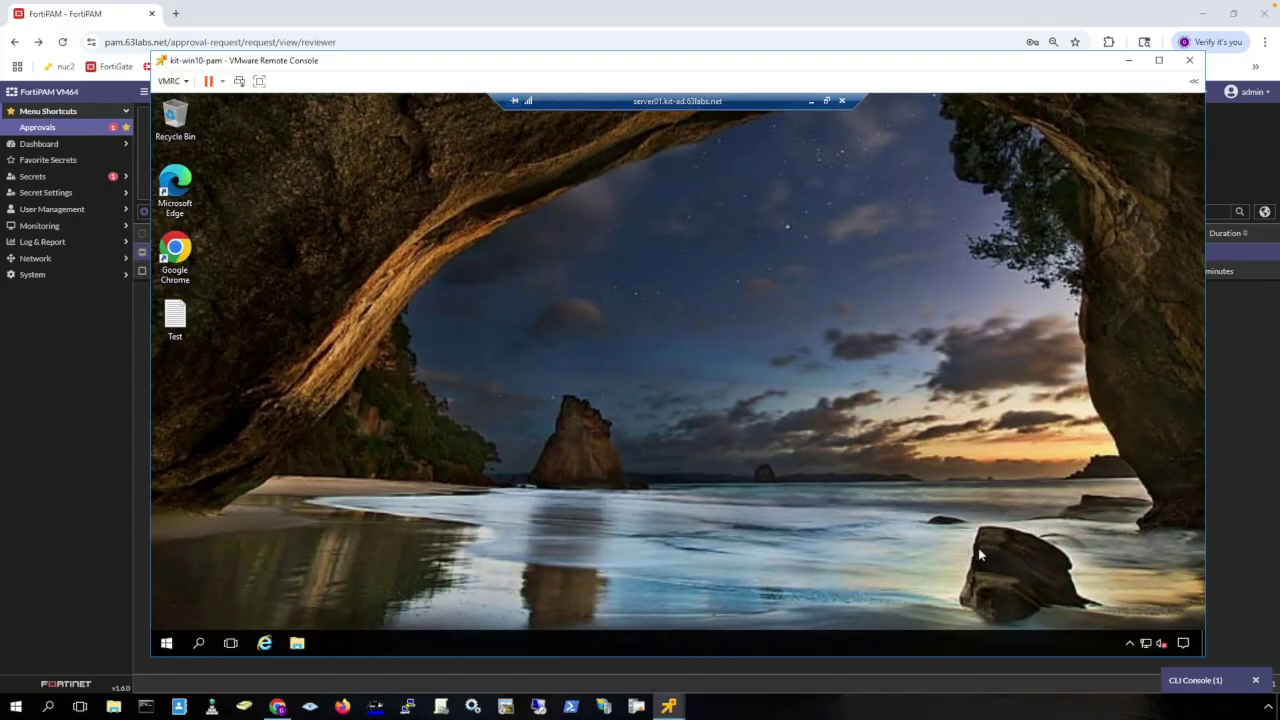
left_click(843, 103)
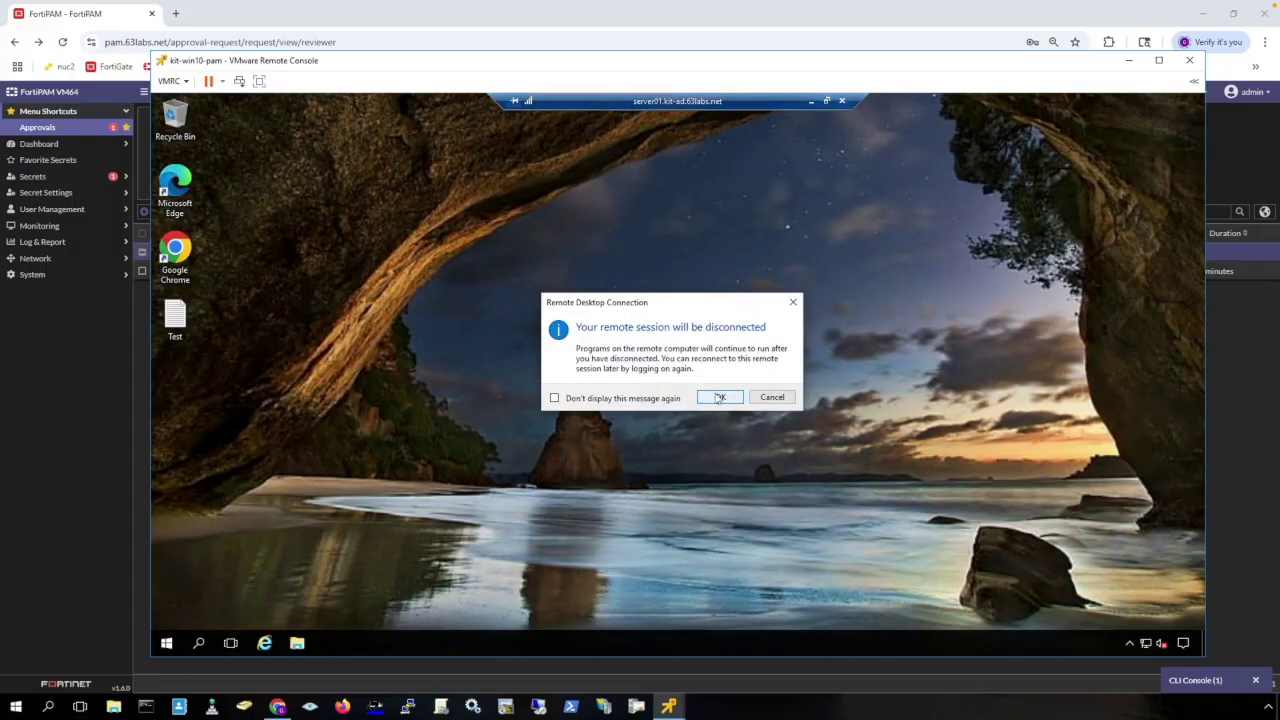
left_click(719, 397)
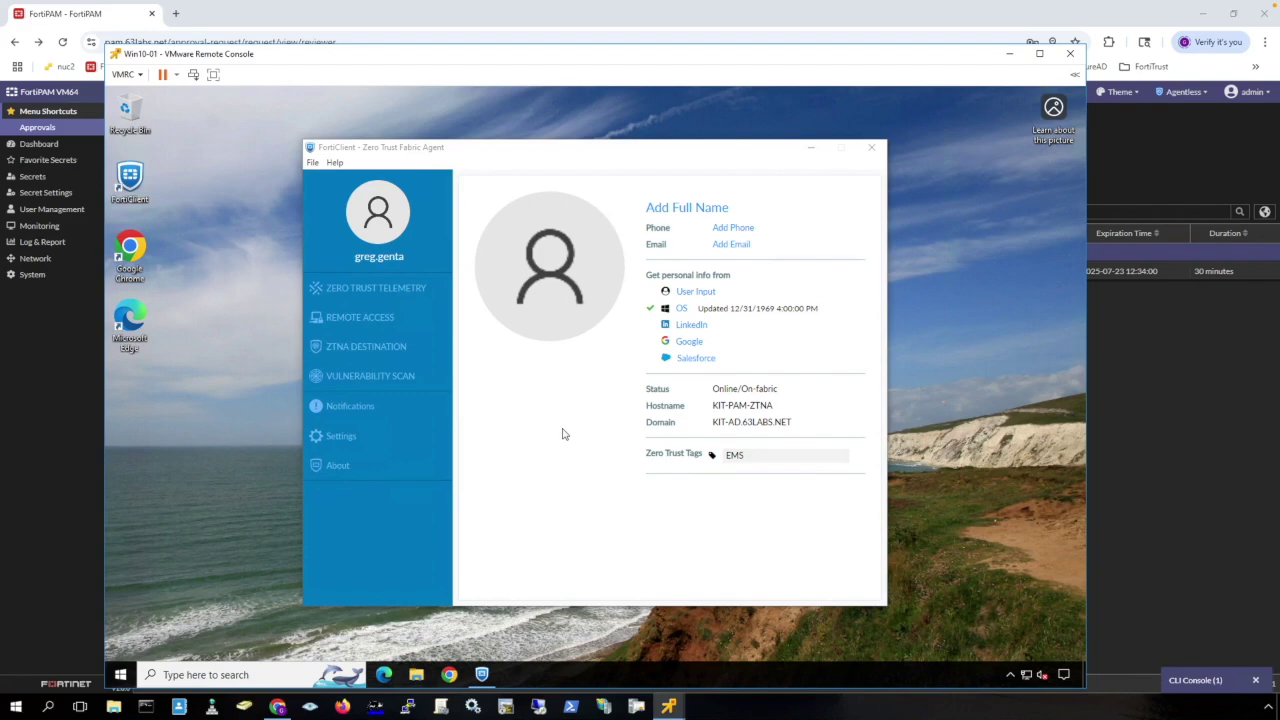
Start the web browser on the virtual machine.
left_click(449, 674)
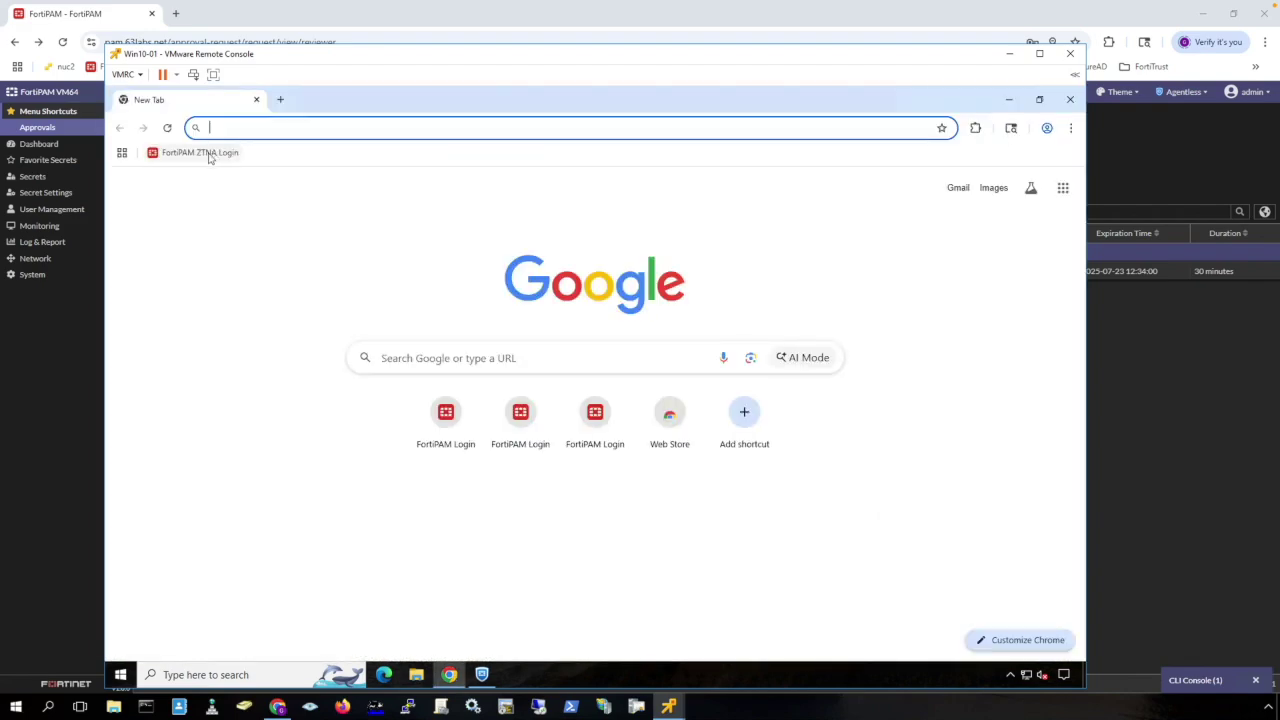
Log in to FortiPAM through the ZTNA Login bookmark using the device certificate.
left_click(210, 155)
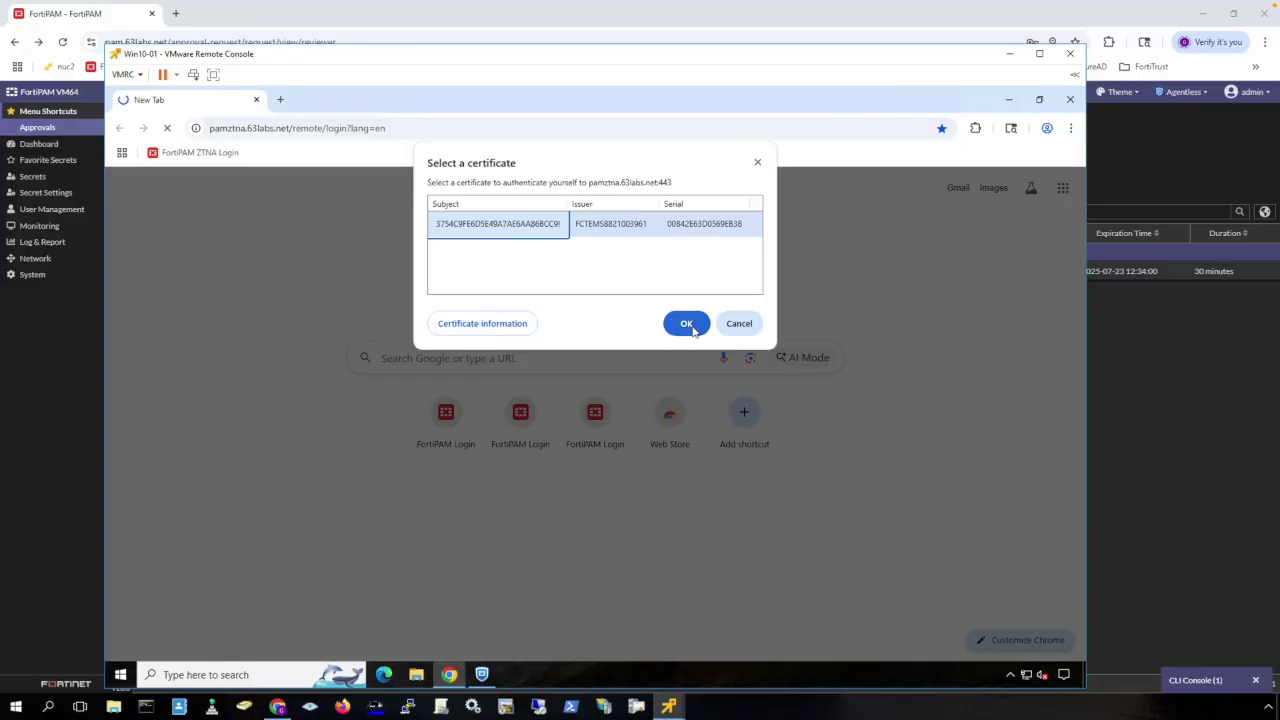
left_click(686, 323)
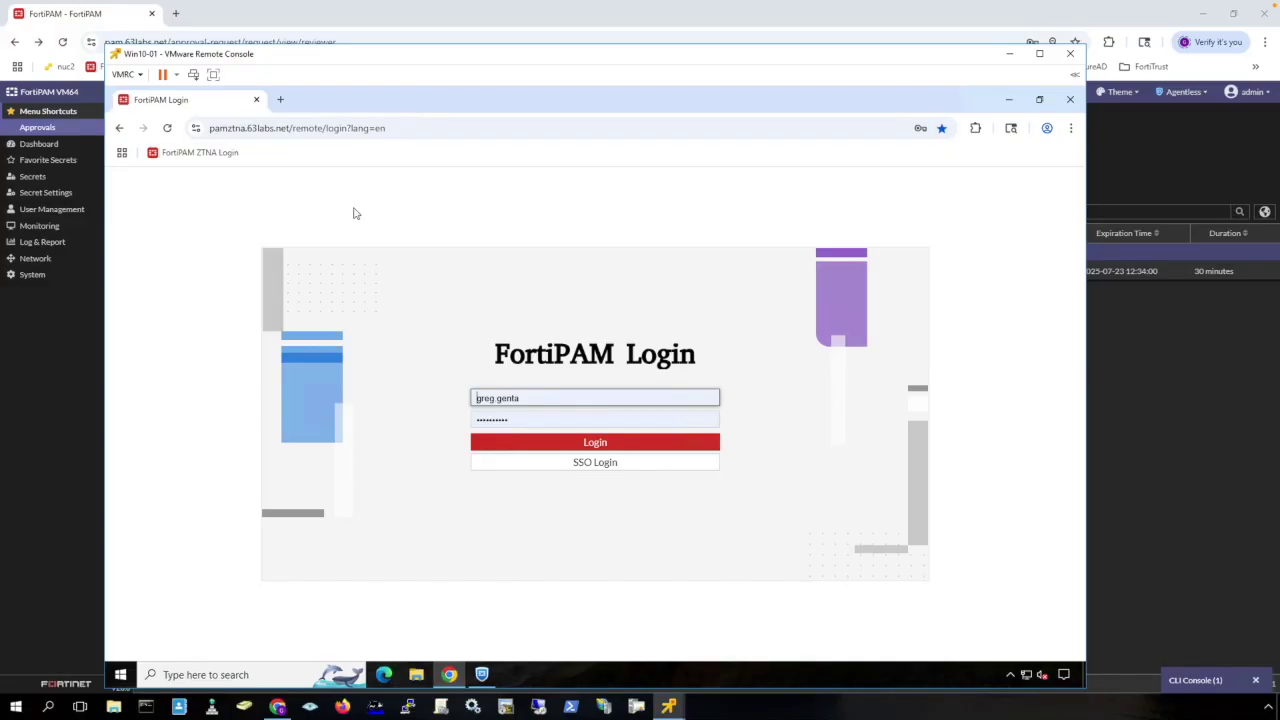
left_click(601, 446)
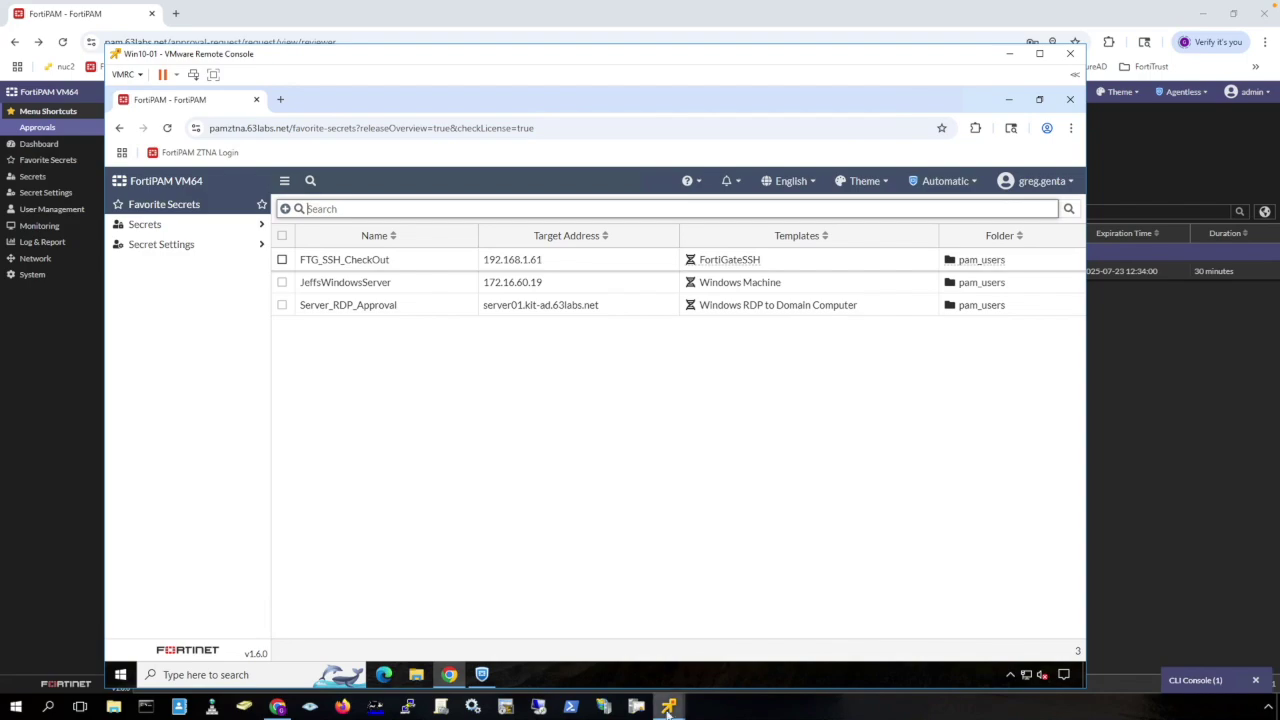
mouse_move(670, 708)
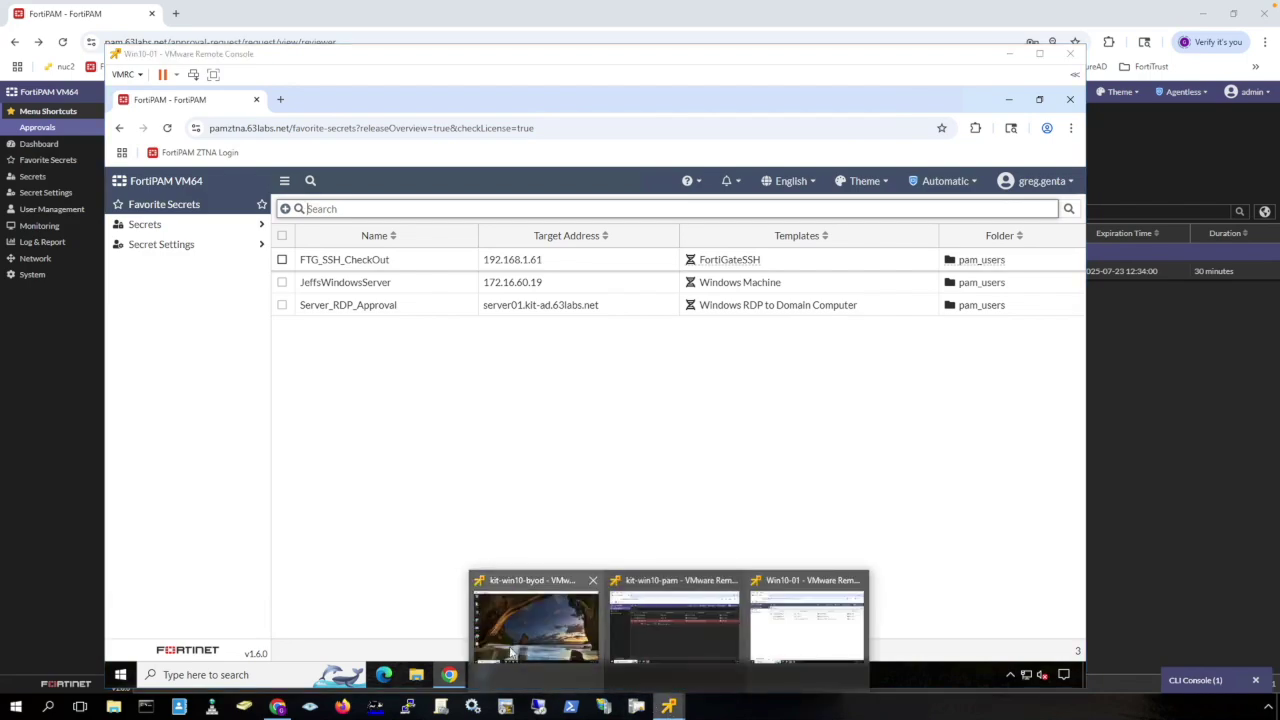
left_click(537, 620)
Open Chrome on the BYOD VM and try the pamztna.63labs.net bookmark.
left_click(362, 670)
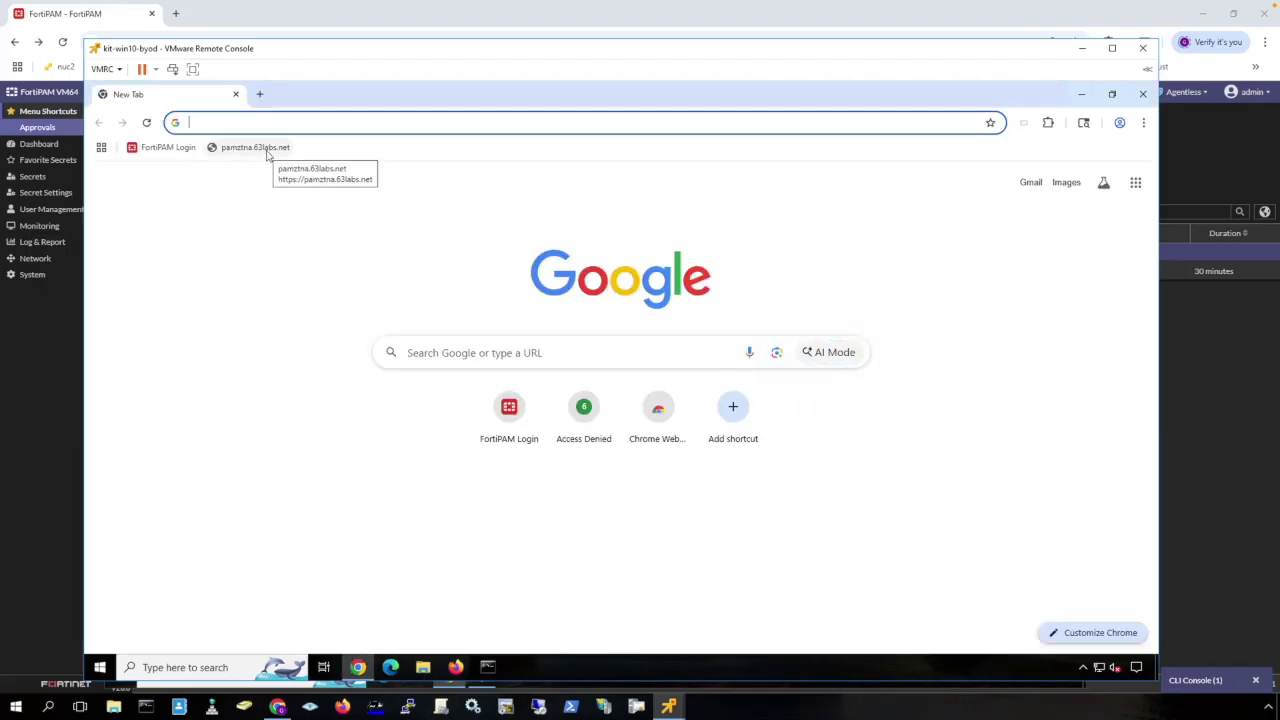
left_click(256, 148)
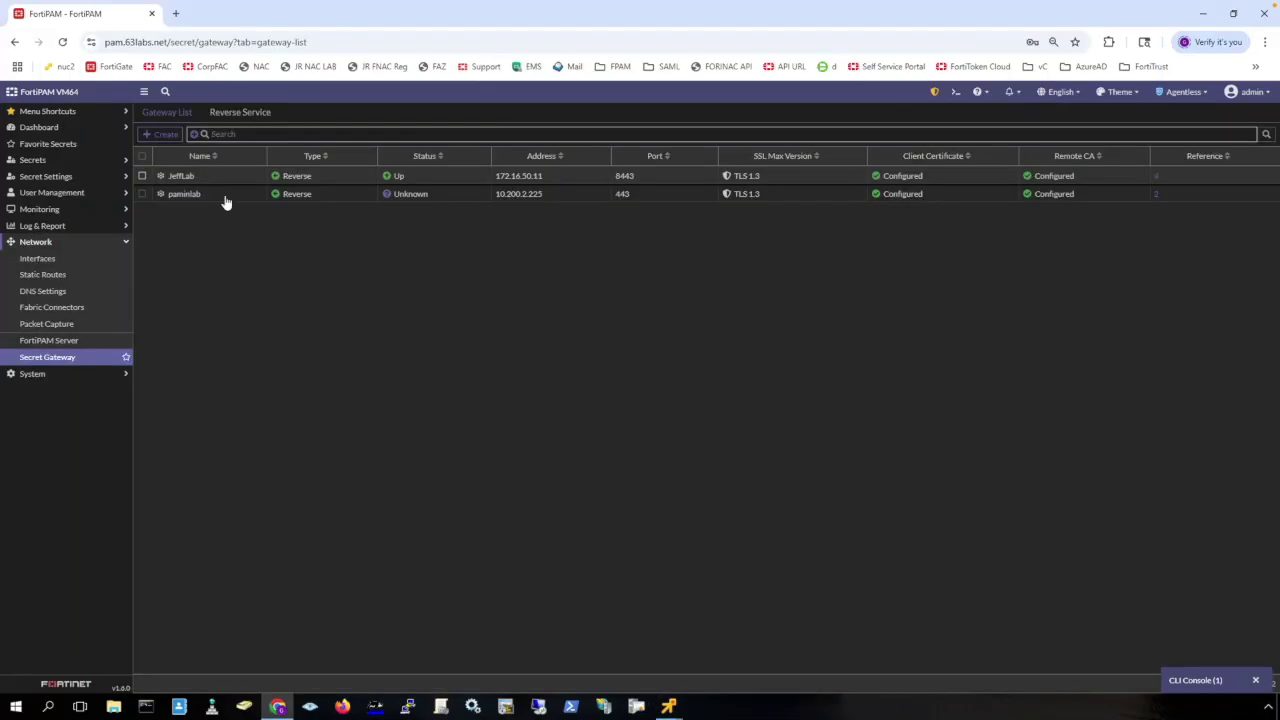
Inspect the JeffLab reverse gateway entry in the Secret Gateway list.
left_click(229, 176)
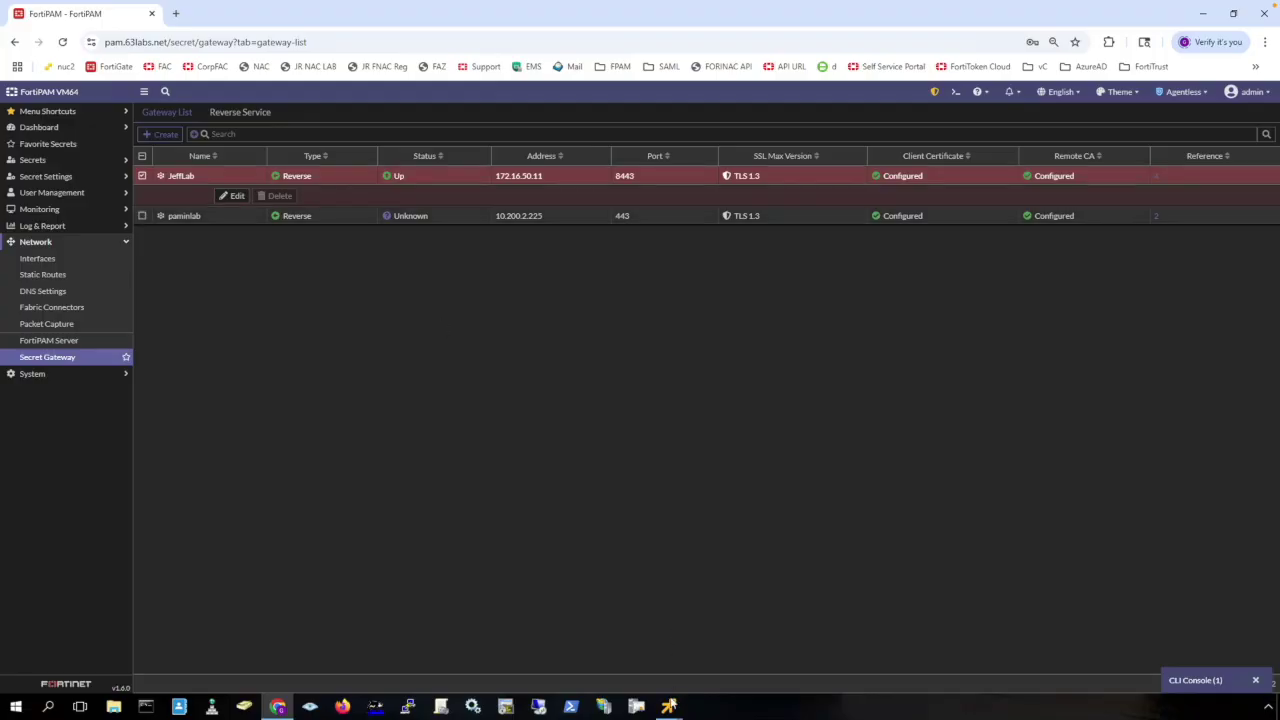
Launch JeffsWindowsServer over Remote Desktop from the workstation's favorite secrets.
mouse_move(668, 706)
left_click(683, 633)
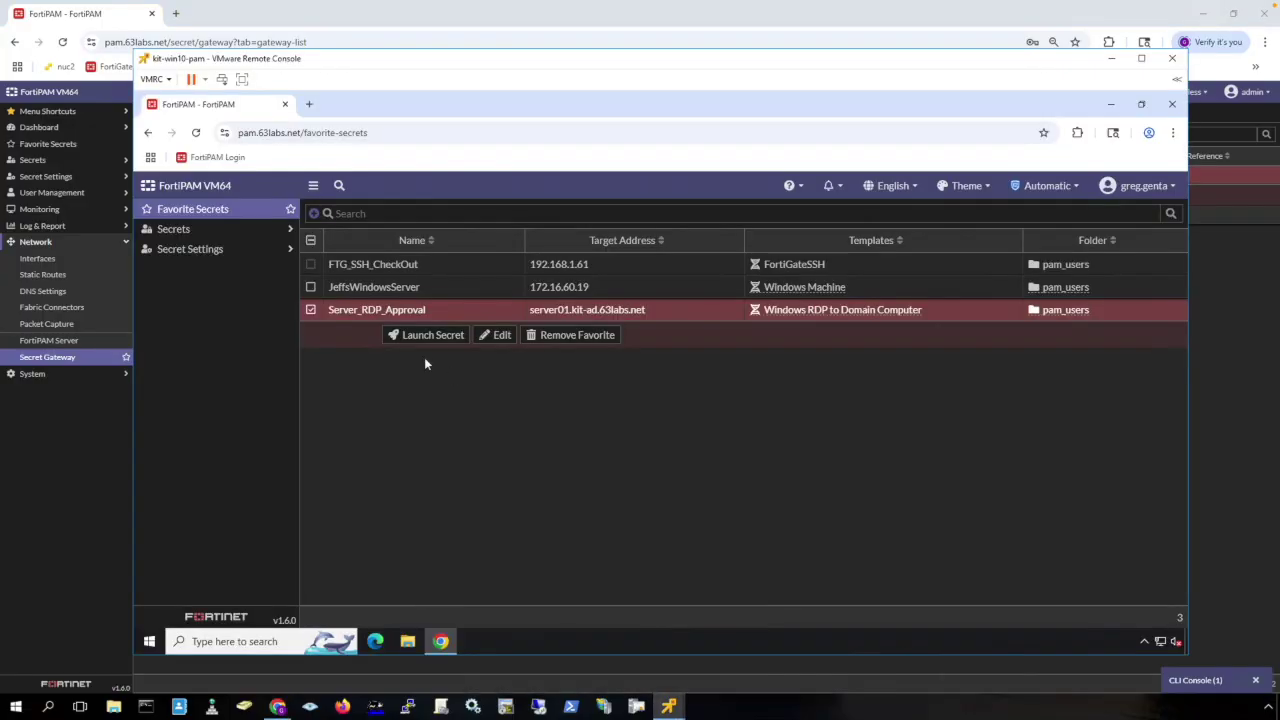
left_click(480, 289)
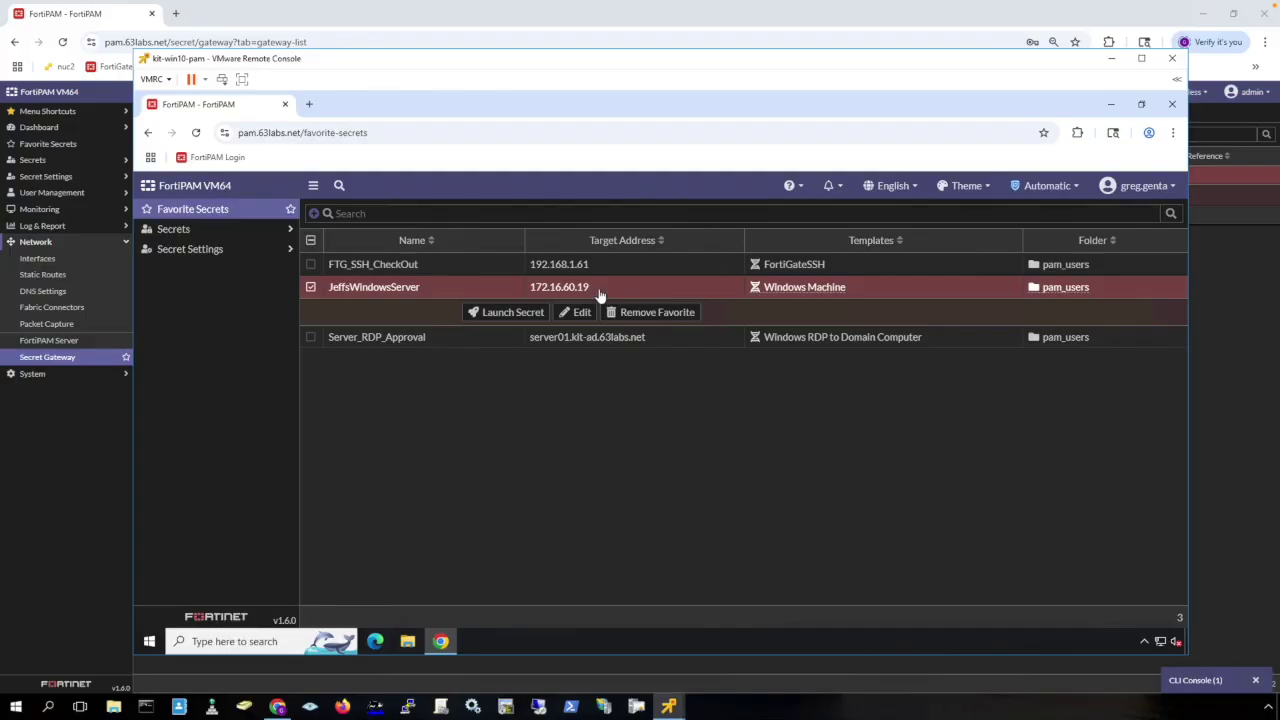
left_click(510, 312)
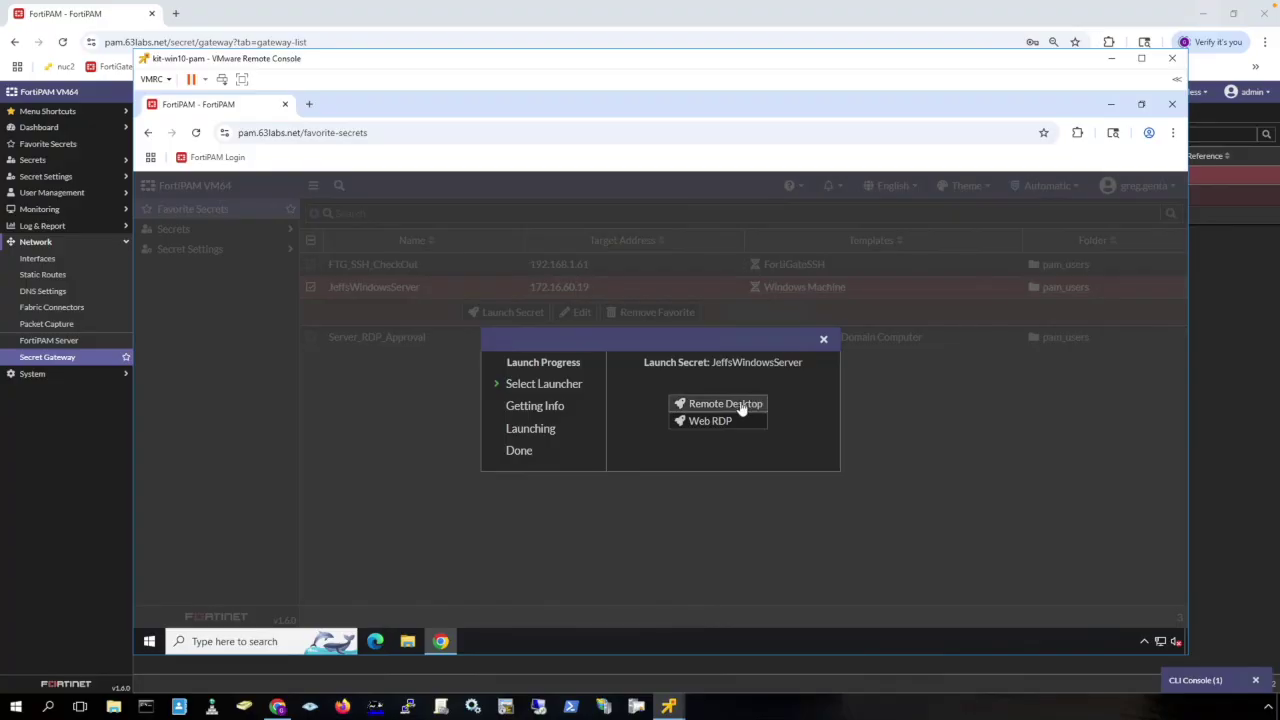
left_click(740, 406)
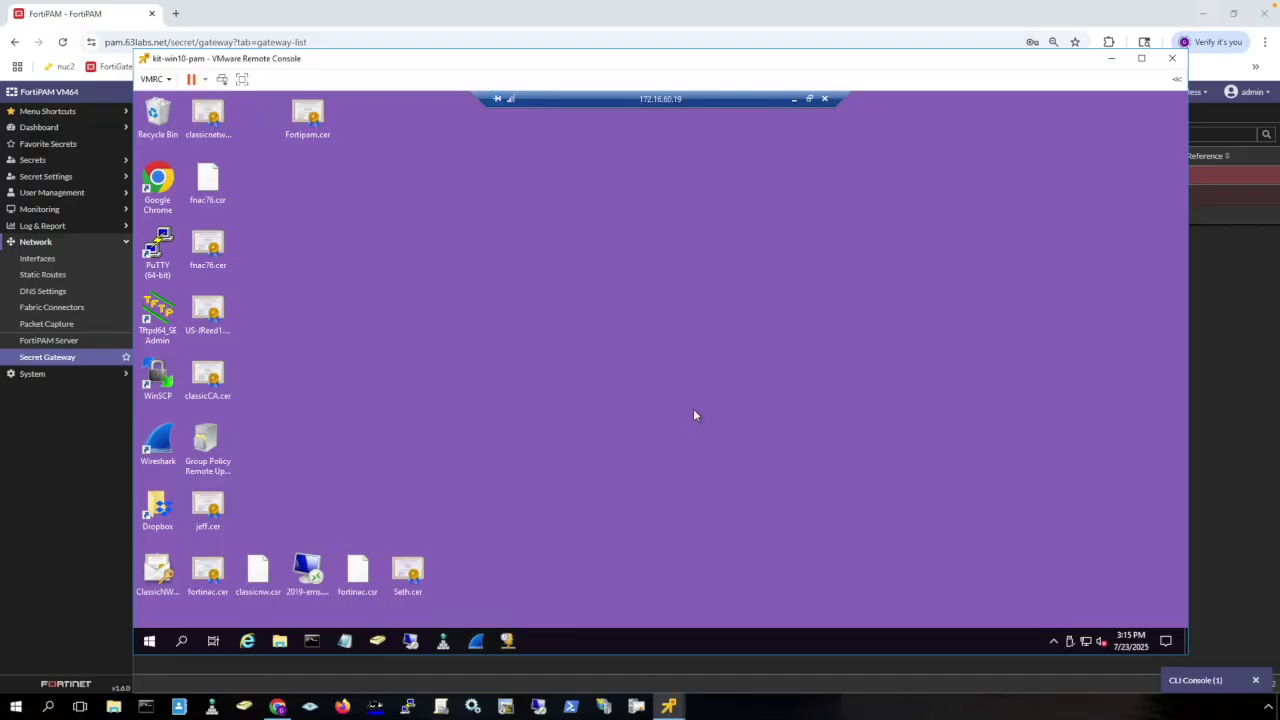
End the JeffsWindowsServer remote session and return to the admin FortiPAM console.
left_click(824, 100)
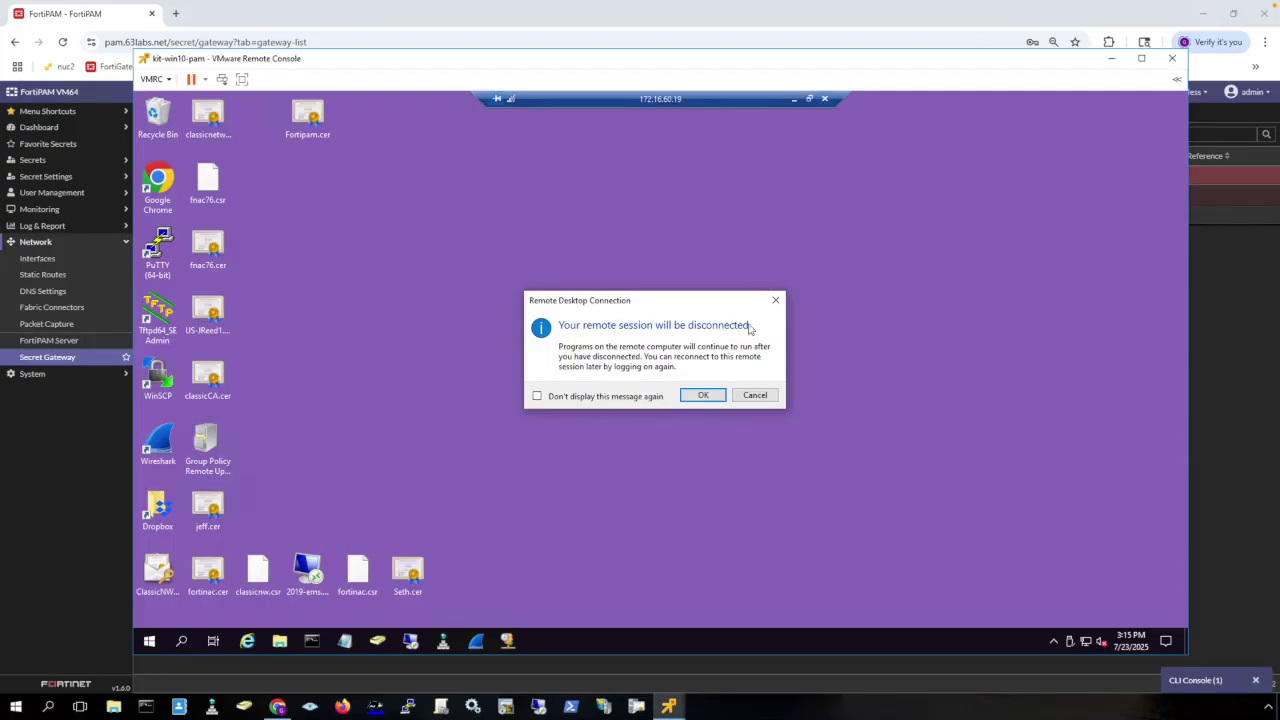
left_click(703, 396)
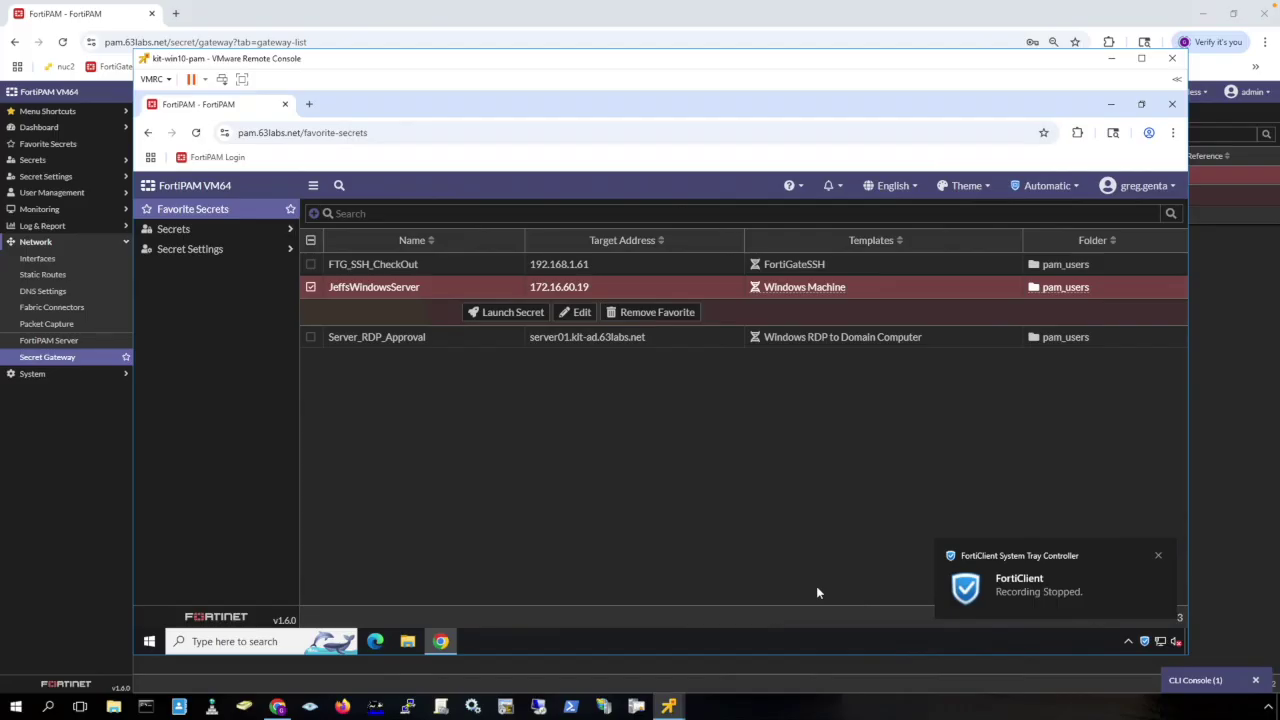
left_click(84, 451)
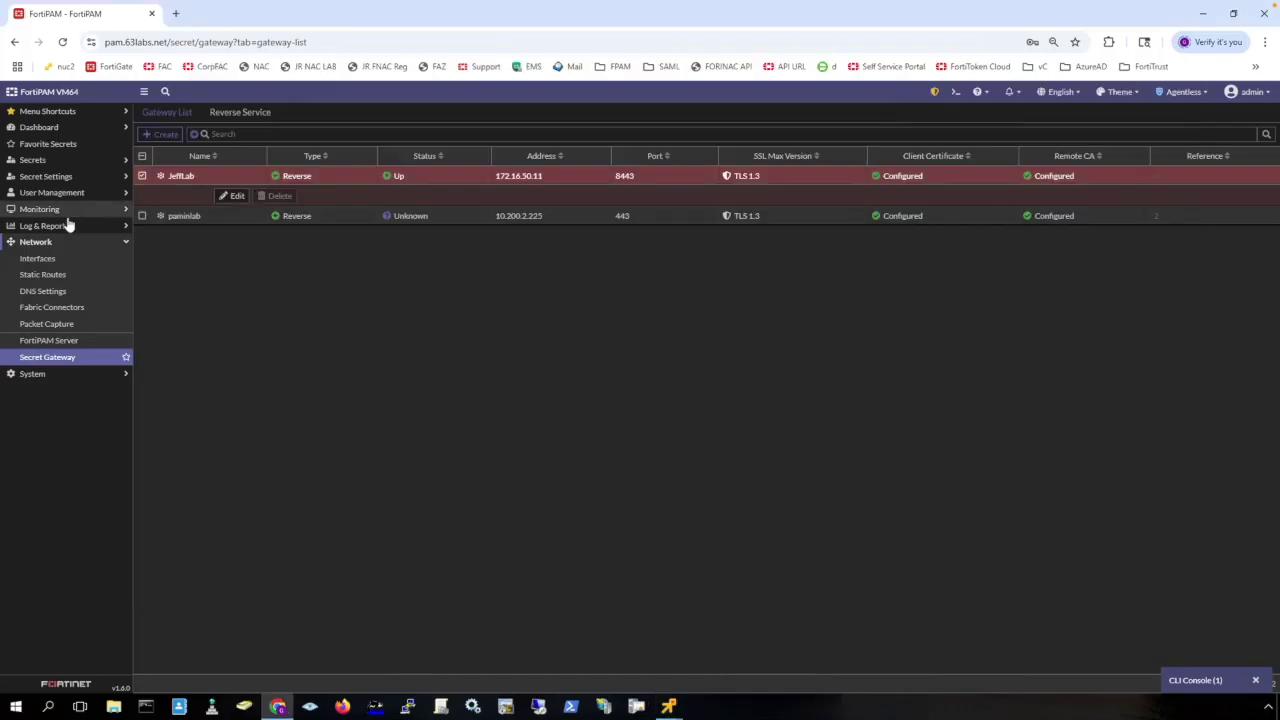
Play the JeffsWindowsServer session video from the Log & Report > Secret Event & Video logs.
left_click(62, 227)
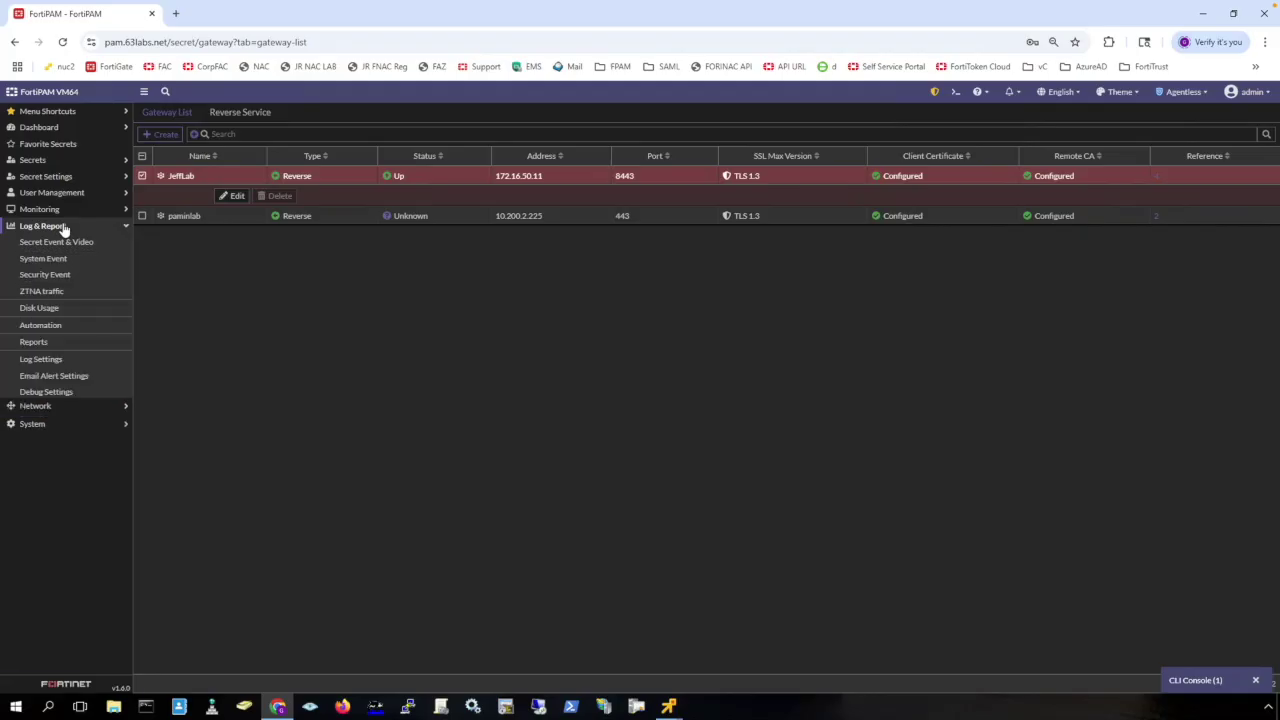
left_click(66, 242)
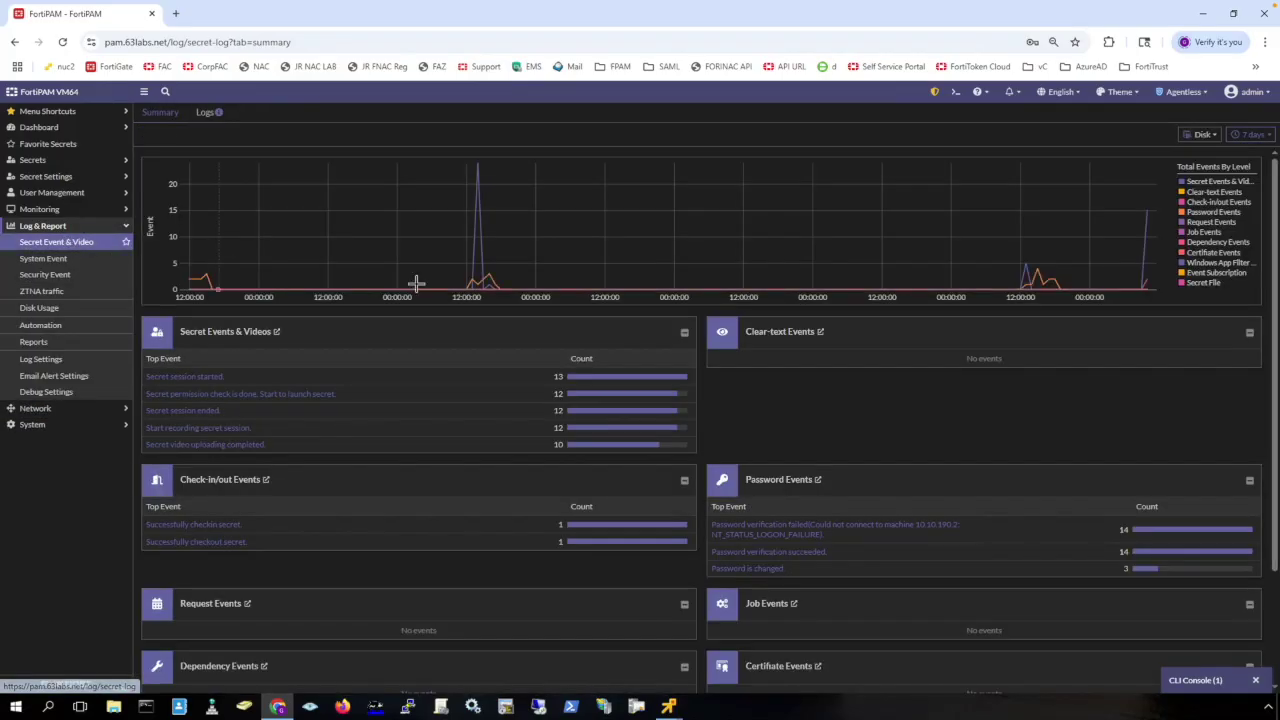
left_click(242, 334)
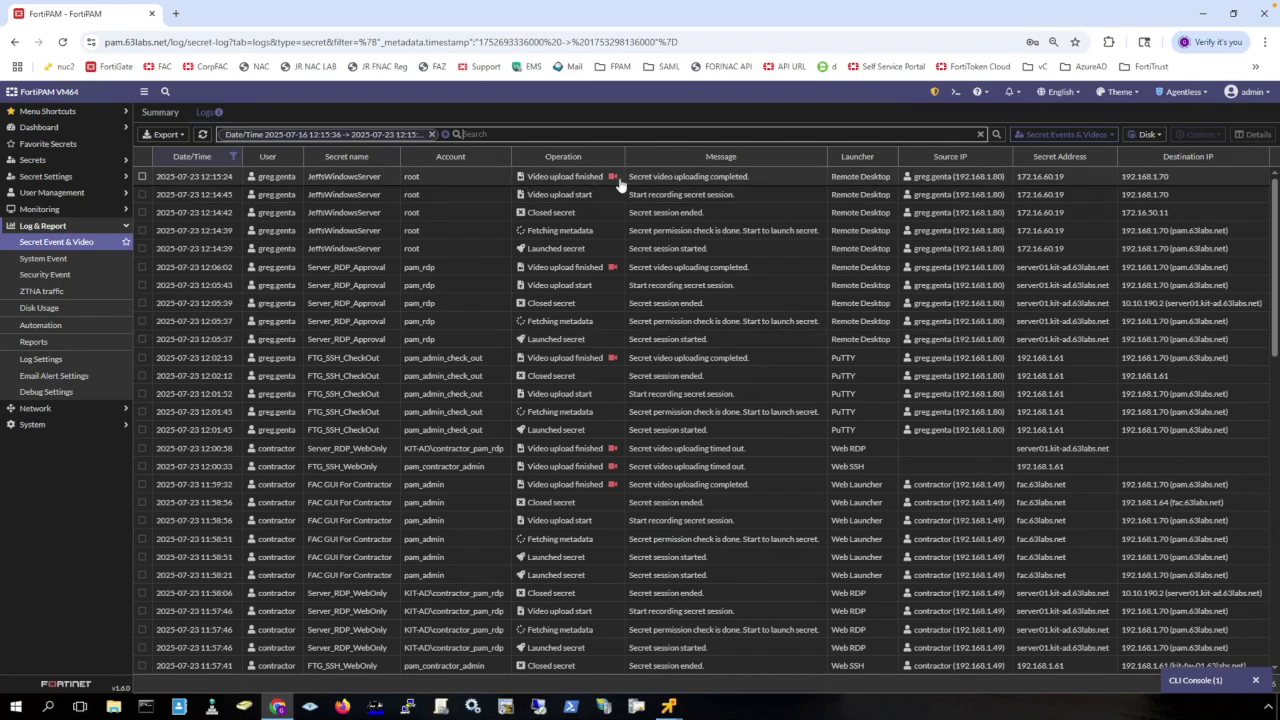
left_click(612, 177)
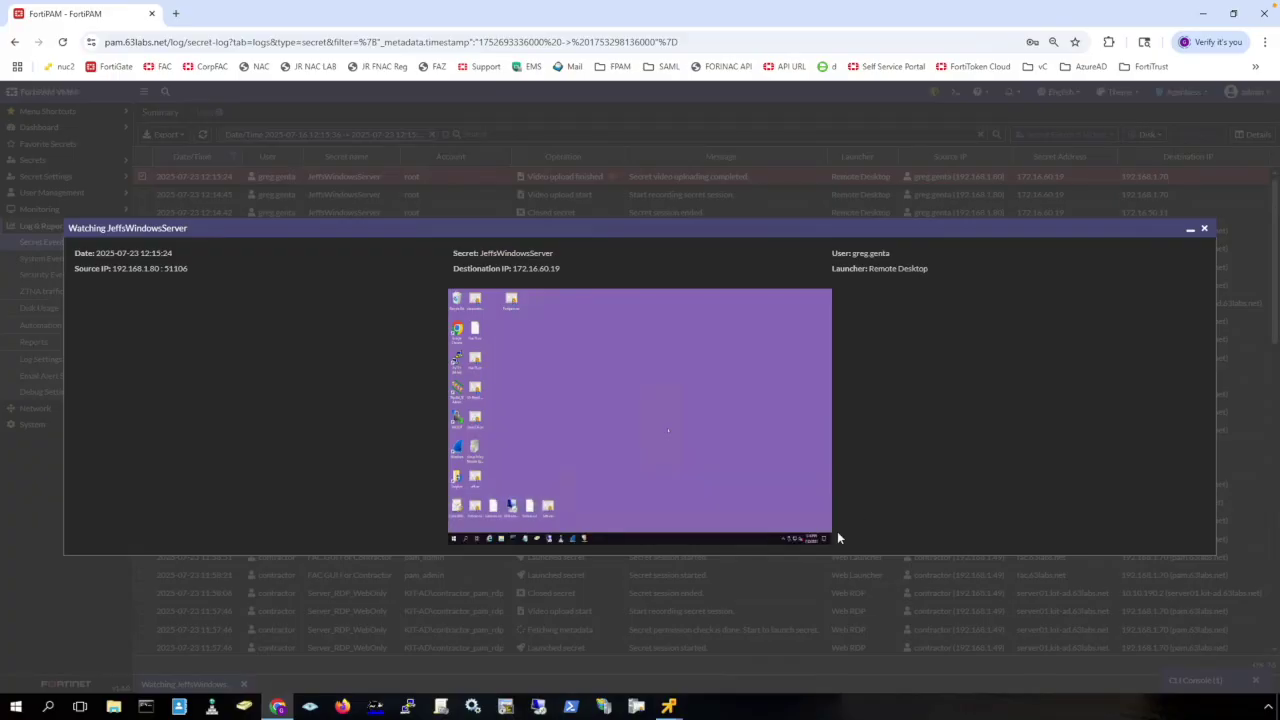
mouse_move(824, 541)
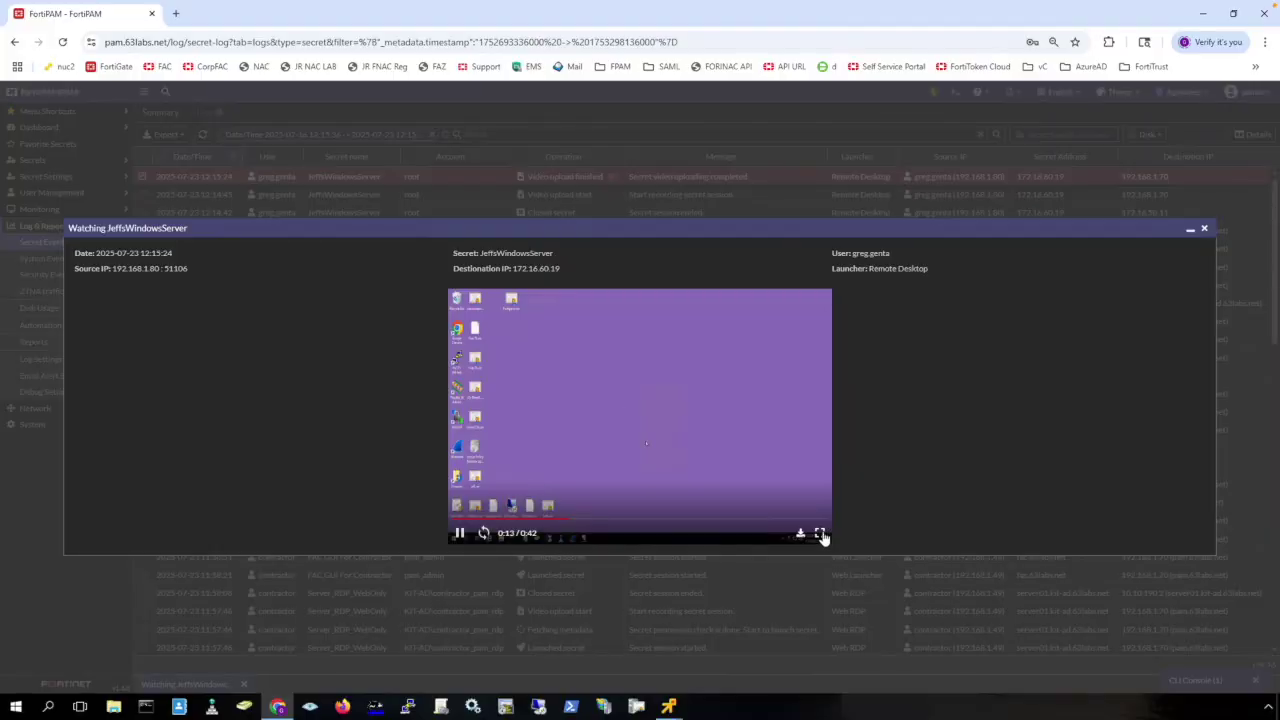
Watch the JeffsWindowsServer recording full screen, then close the player.
left_click(821, 537)
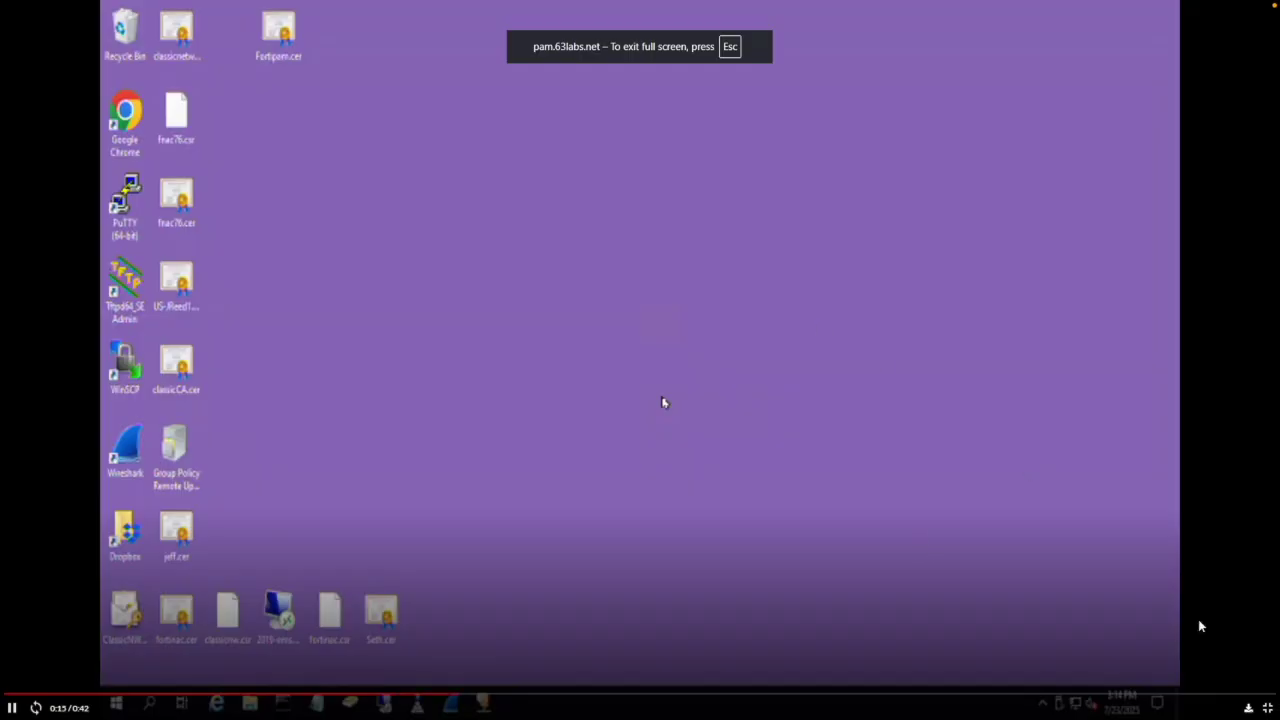
left_click(1267, 708)
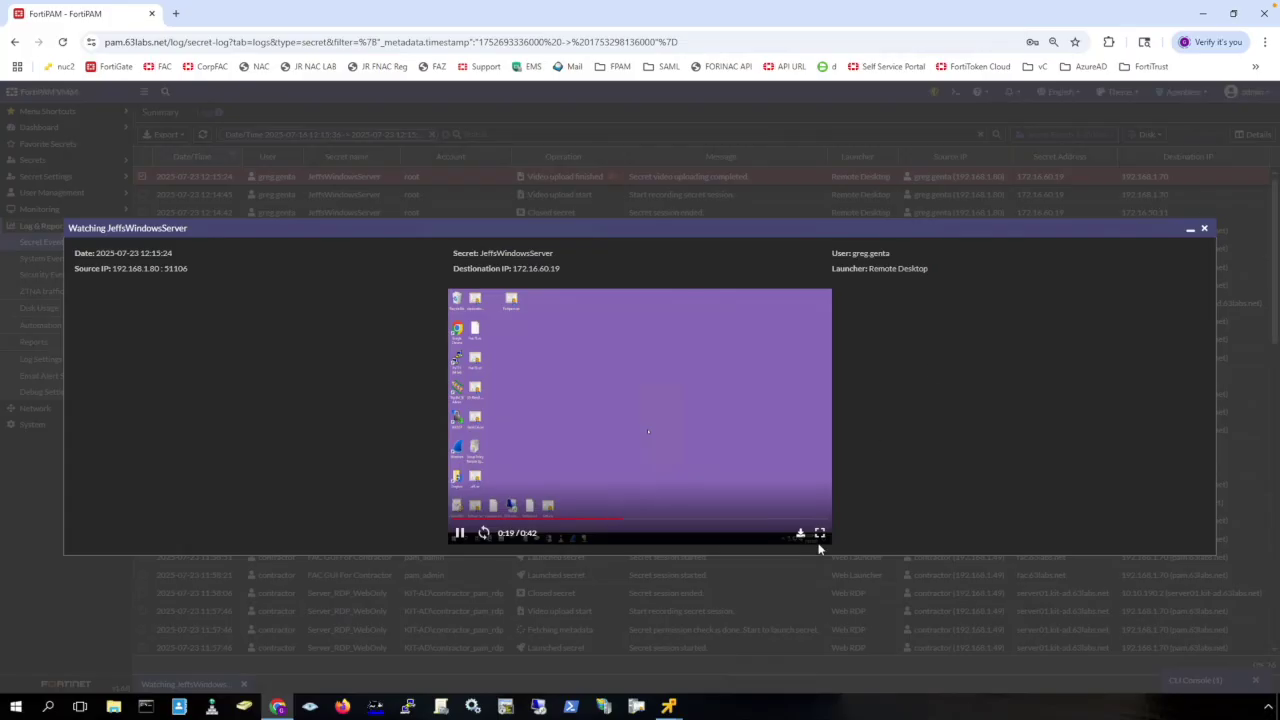
left_click(1204, 231)
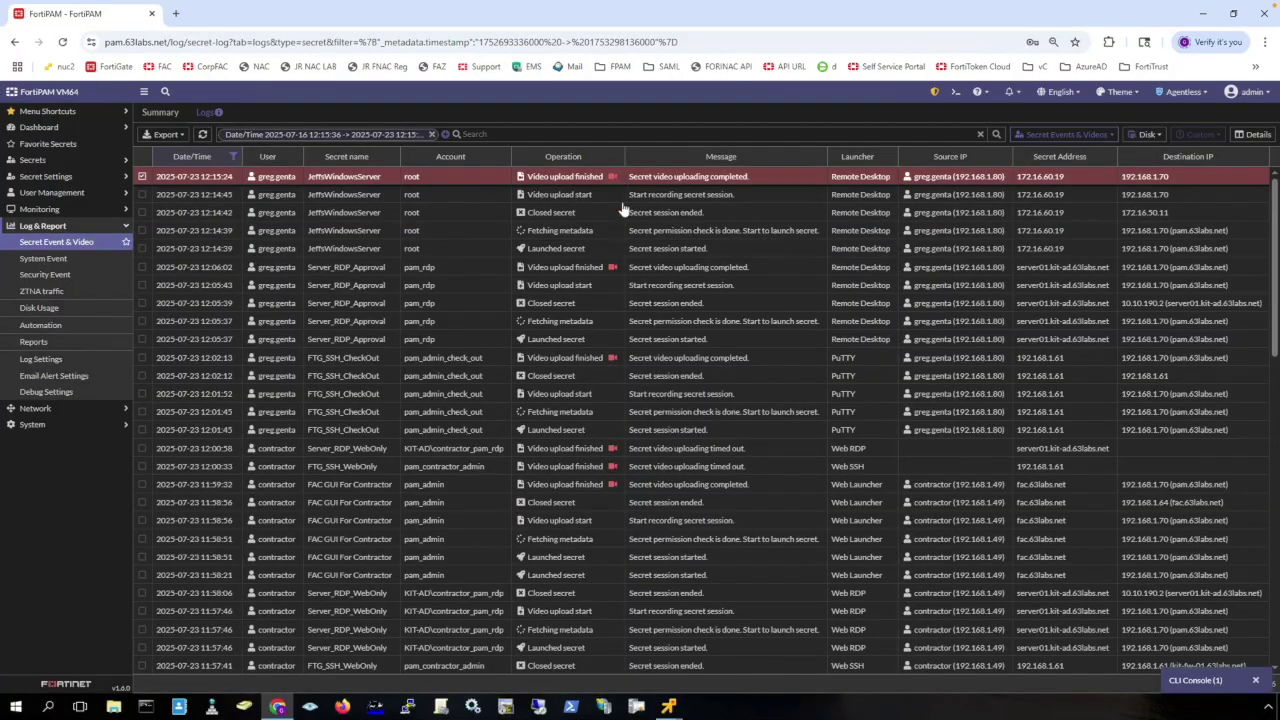
Play and then close the Server_RDP_Approval session recording.
left_click(613, 267)
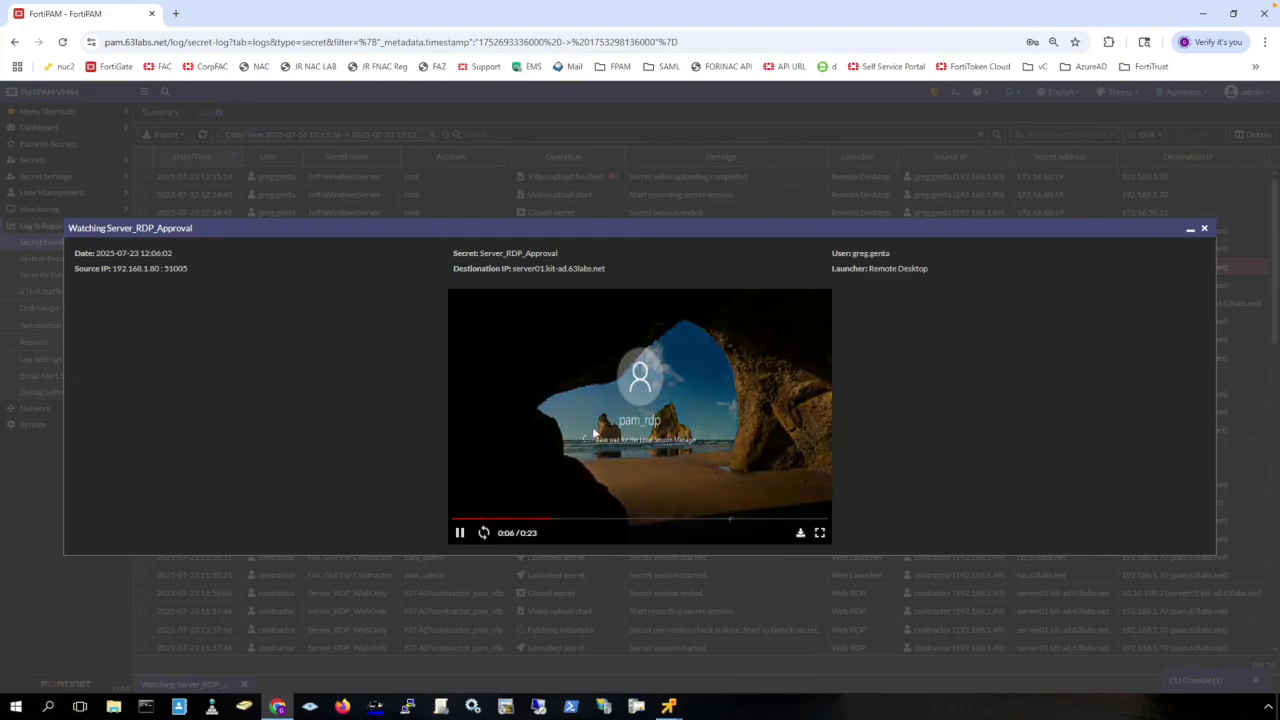
left_click(1204, 229)
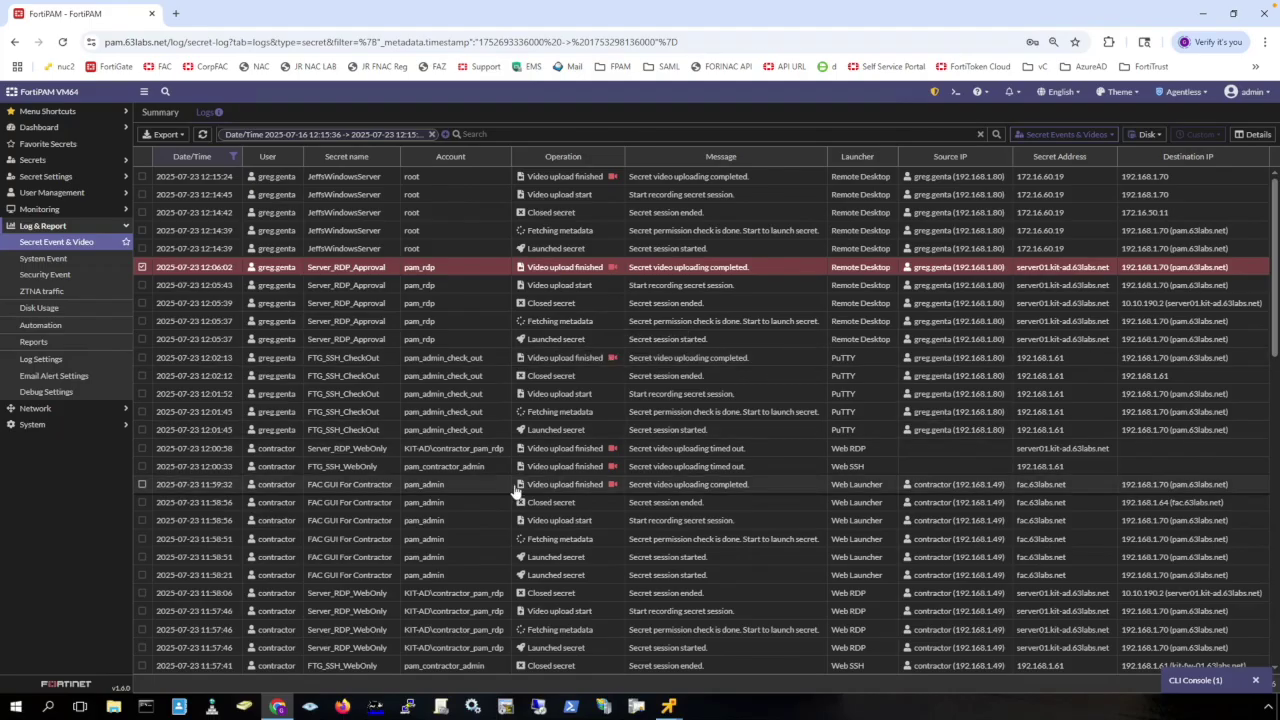
left_click(33, 160)
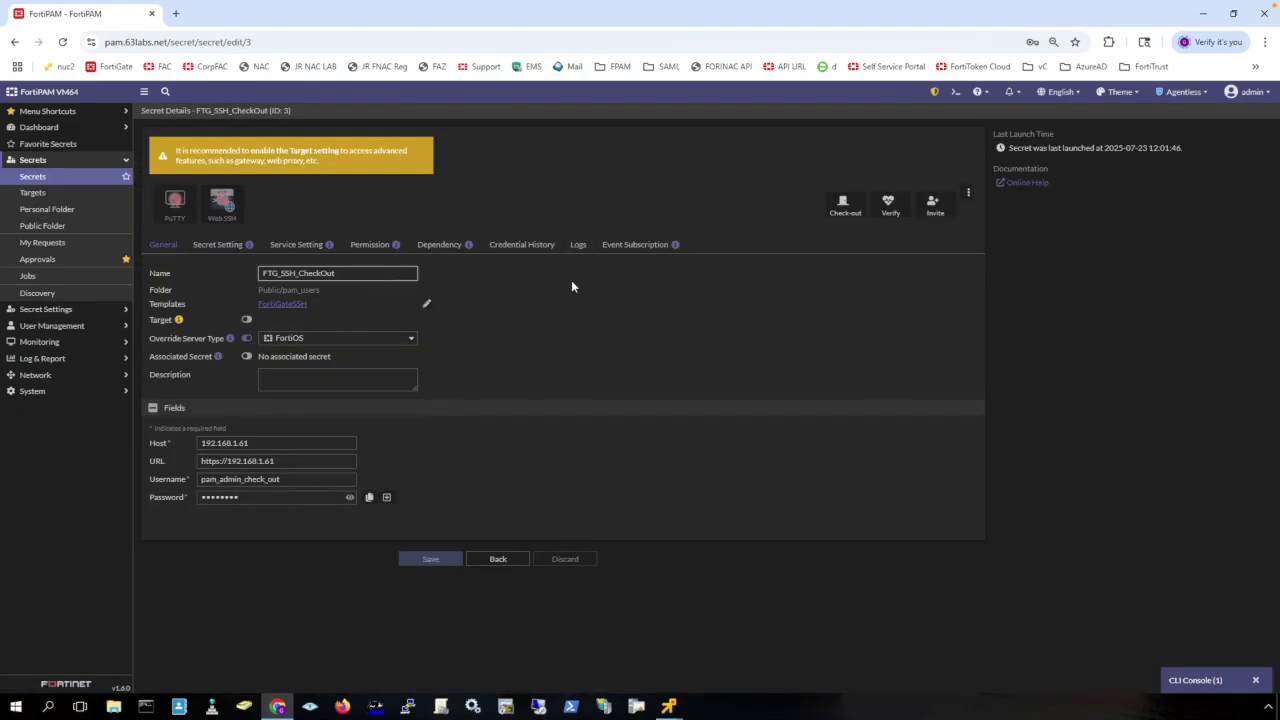
Show the FTG_SSH_CheckOut secret's logs filtered to the SSH log type.
left_click(578, 245)
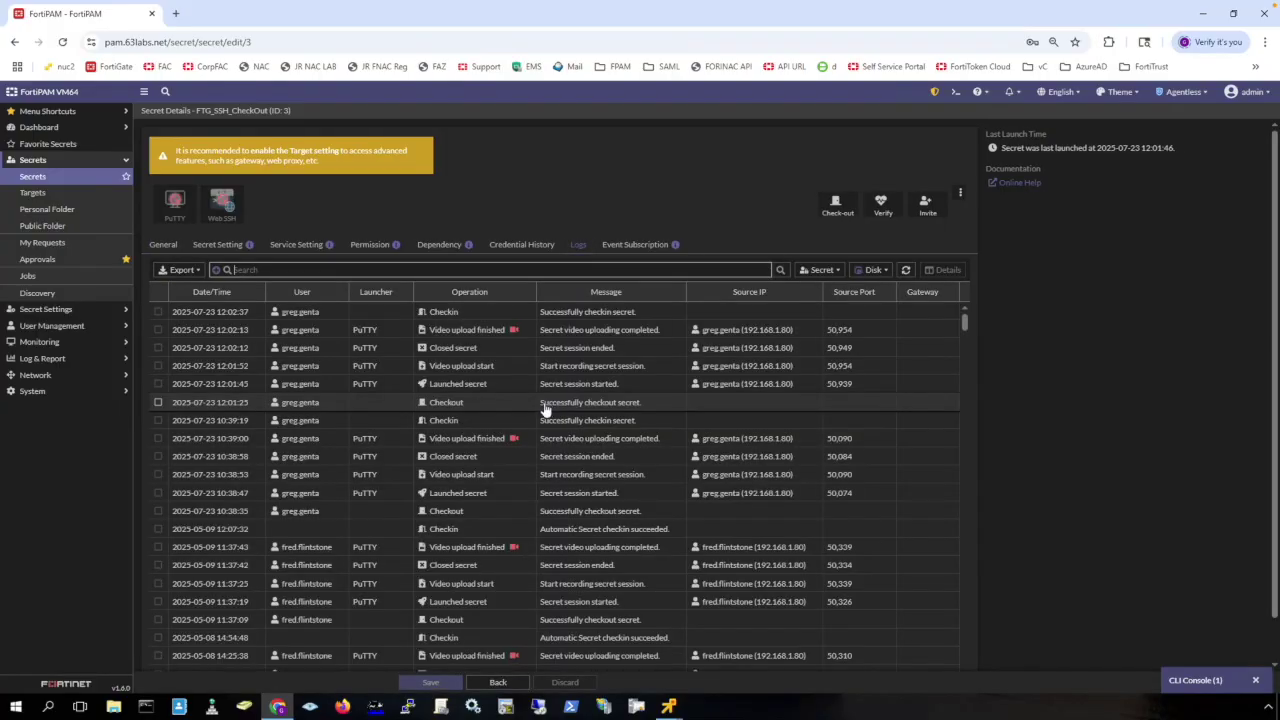
left_click(822, 270)
left_click(805, 303)
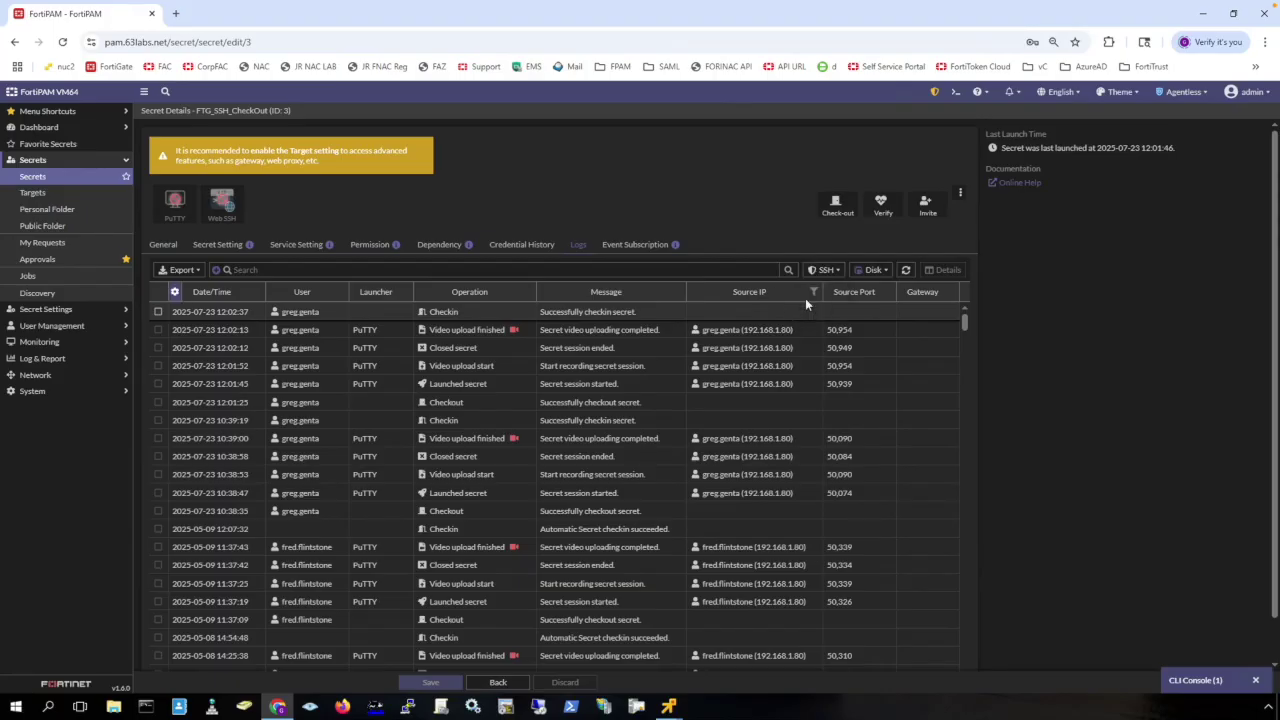